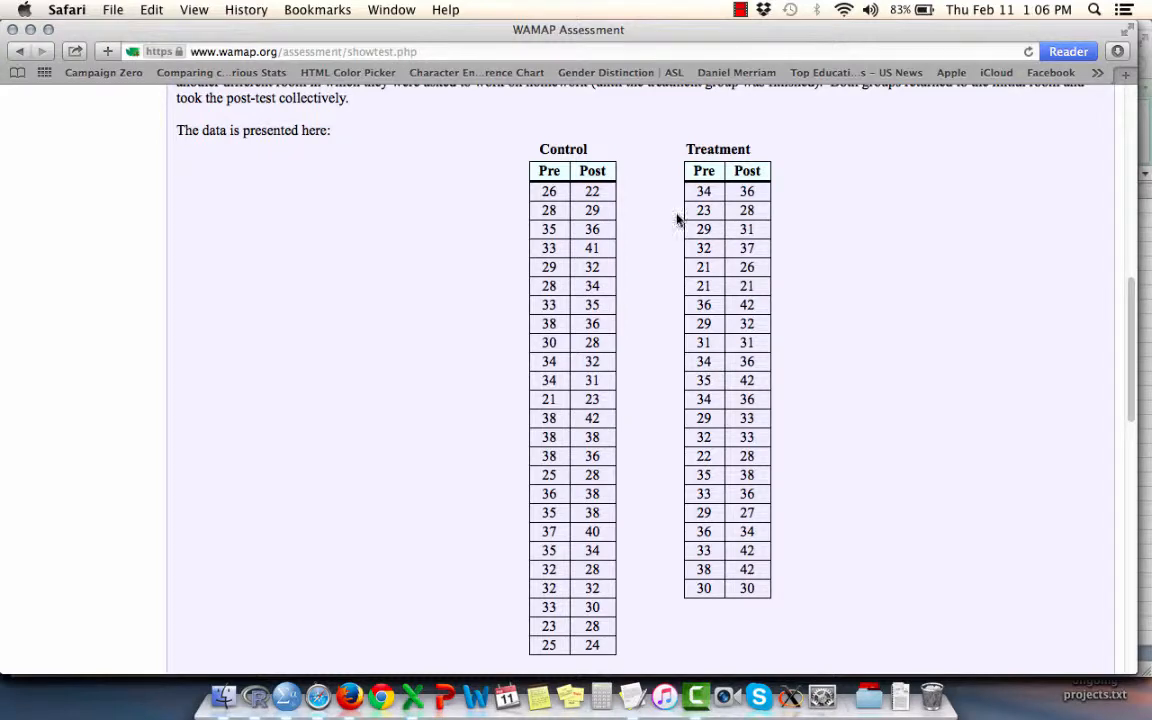
Copy all the Pre and Post values of the Control table on the assessment page
{"action": "scroll", "coordinate": [677, 219], "scroll_direction": "down", "scroll_amount": 1}
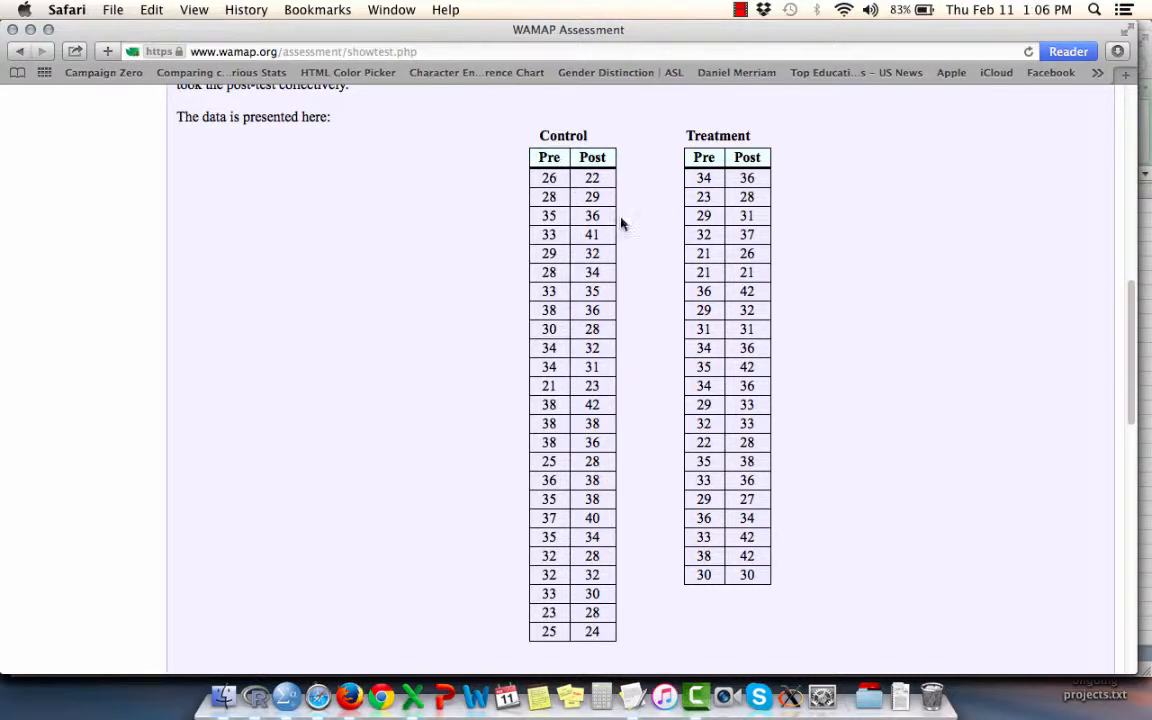
{"action": "left_click_drag", "start_coordinate": [541, 180], "coordinate": [615, 590]}
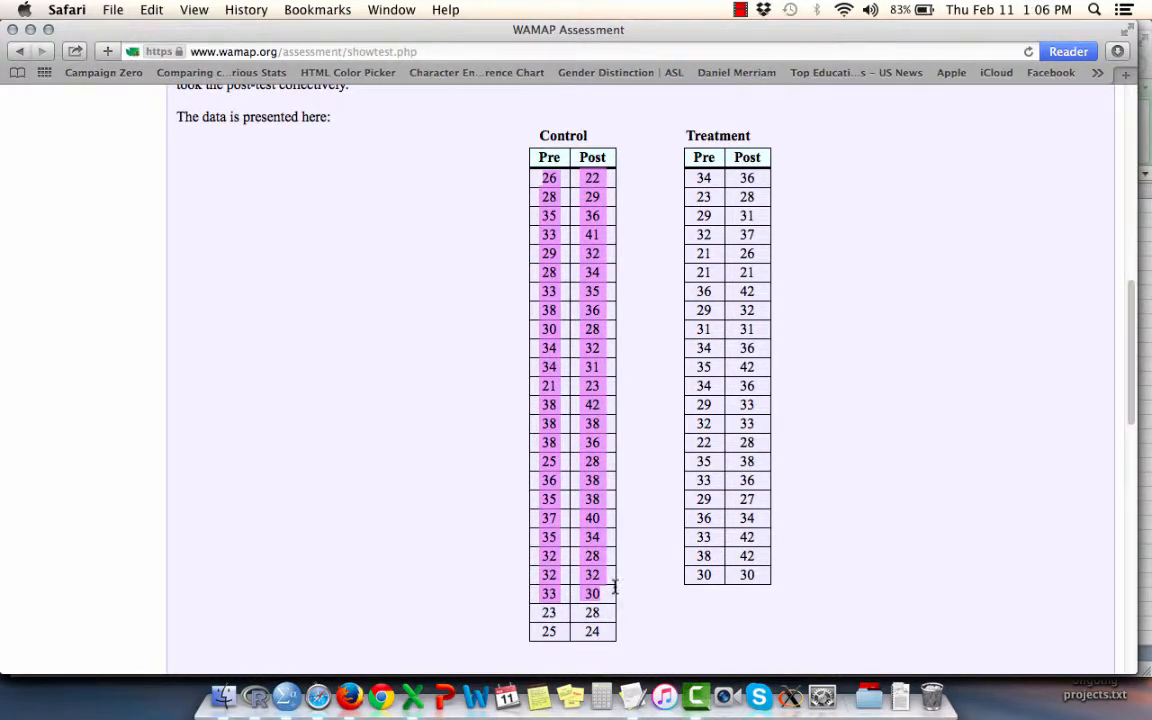
{"action": "left_click", "coordinate": [635, 463]}
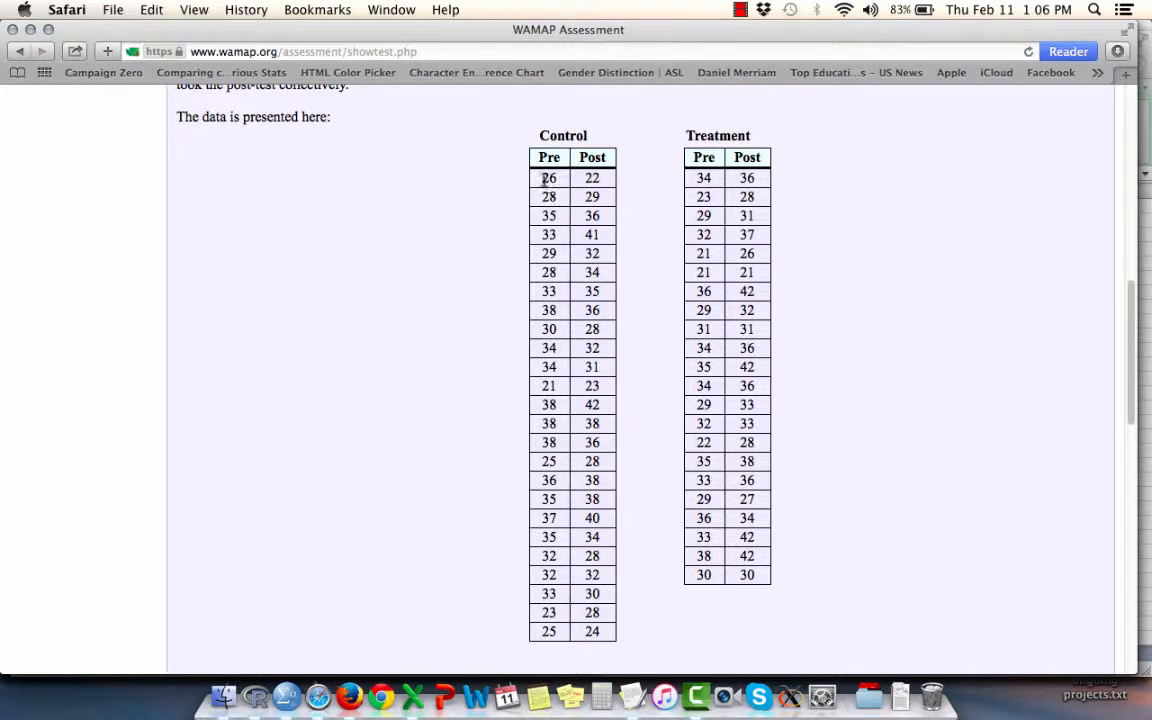
{"action": "left_click_drag", "start_coordinate": [545, 180], "coordinate": [604, 631]}
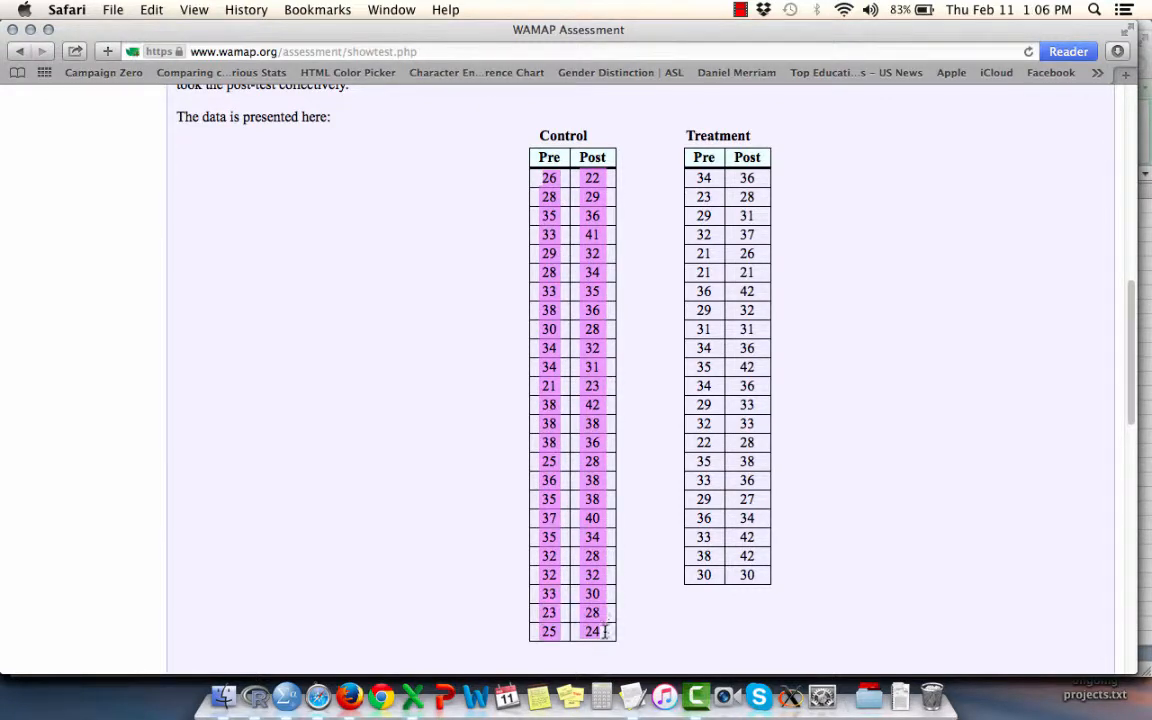
{"action": "right_click", "coordinate": [599, 508]}
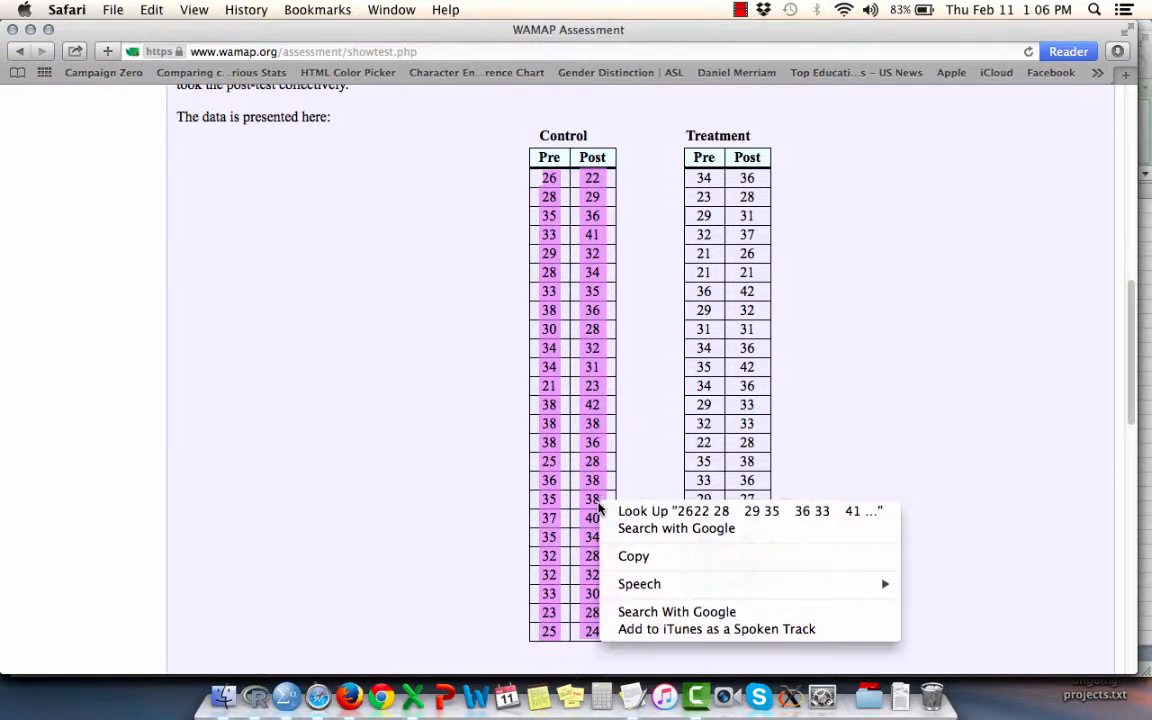
{"action": "left_click", "coordinate": [622, 557]}
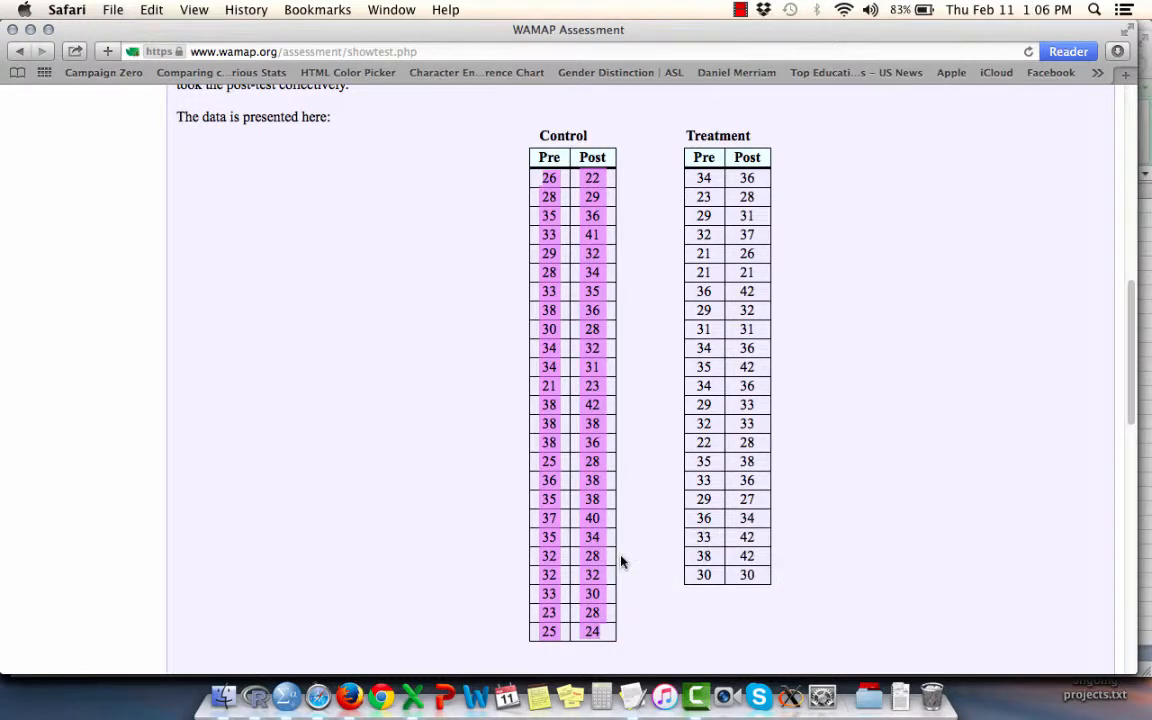
Switch to Excel and paste the copied Control values into the blank sheet starting at cell B2
{"action": "key", "text": "super+Tab"}
{"action": "key", "text": "super+Tab"}
{"action": "key", "text": "super+Tab"}
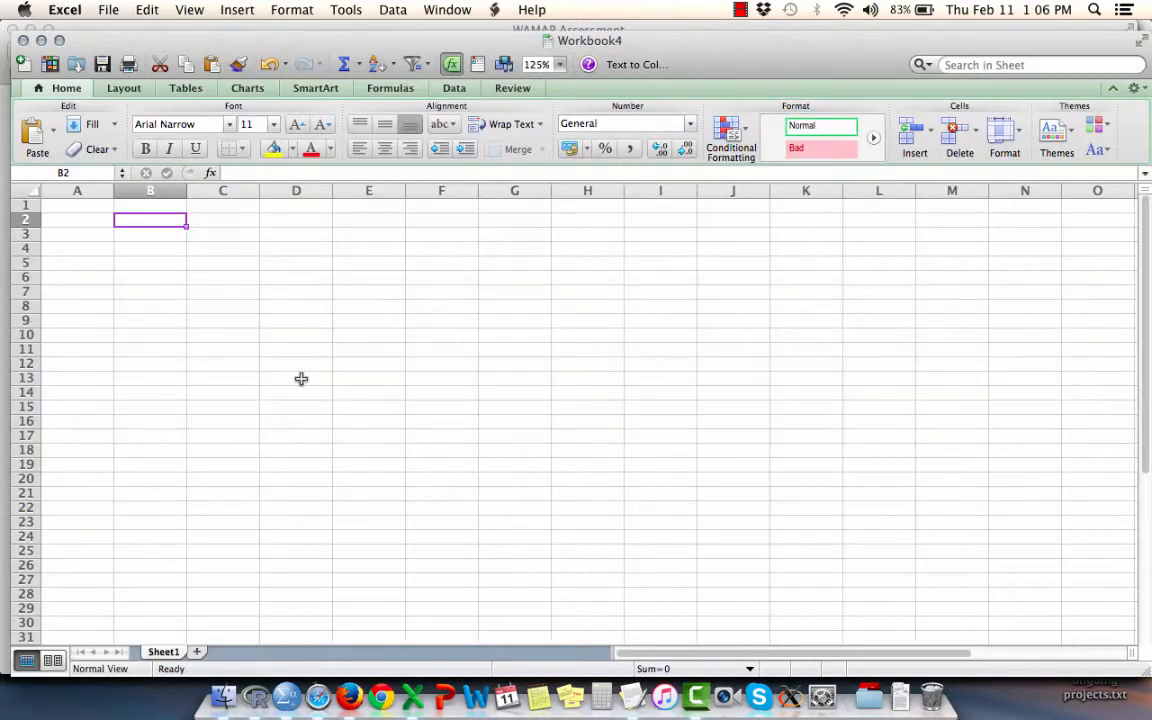
{"action": "right_click", "coordinate": [151, 220]}
{"action": "left_click", "coordinate": [182, 263]}
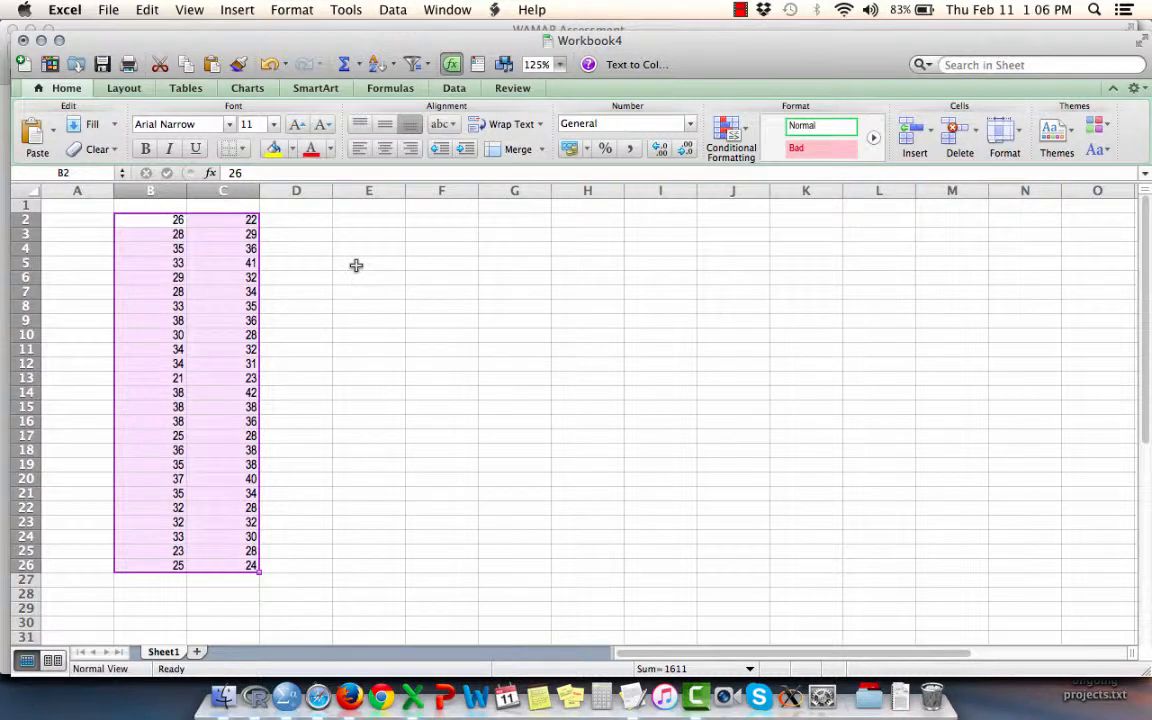
Head the two pasted data columns with pre in B1 and post in C1
{"action": "key", "text": "Up"}
{"action": "type", "text": "pre"}
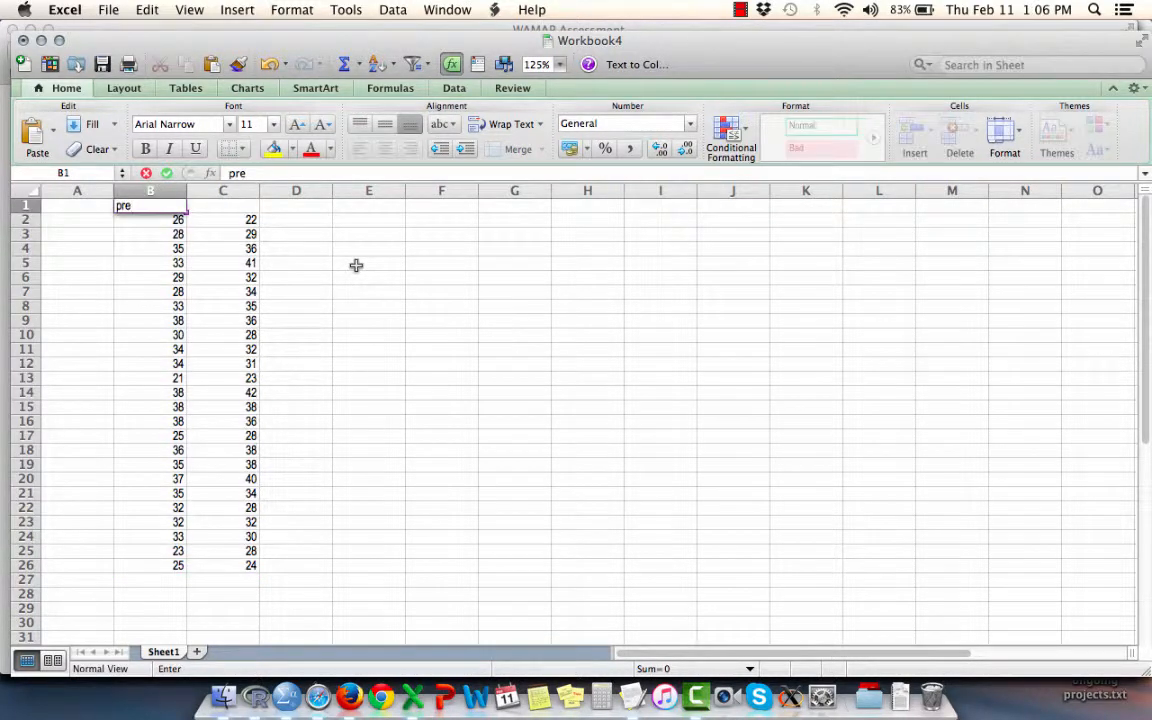
{"action": "key", "text": "Tab"}
{"action": "type", "text": "post"}
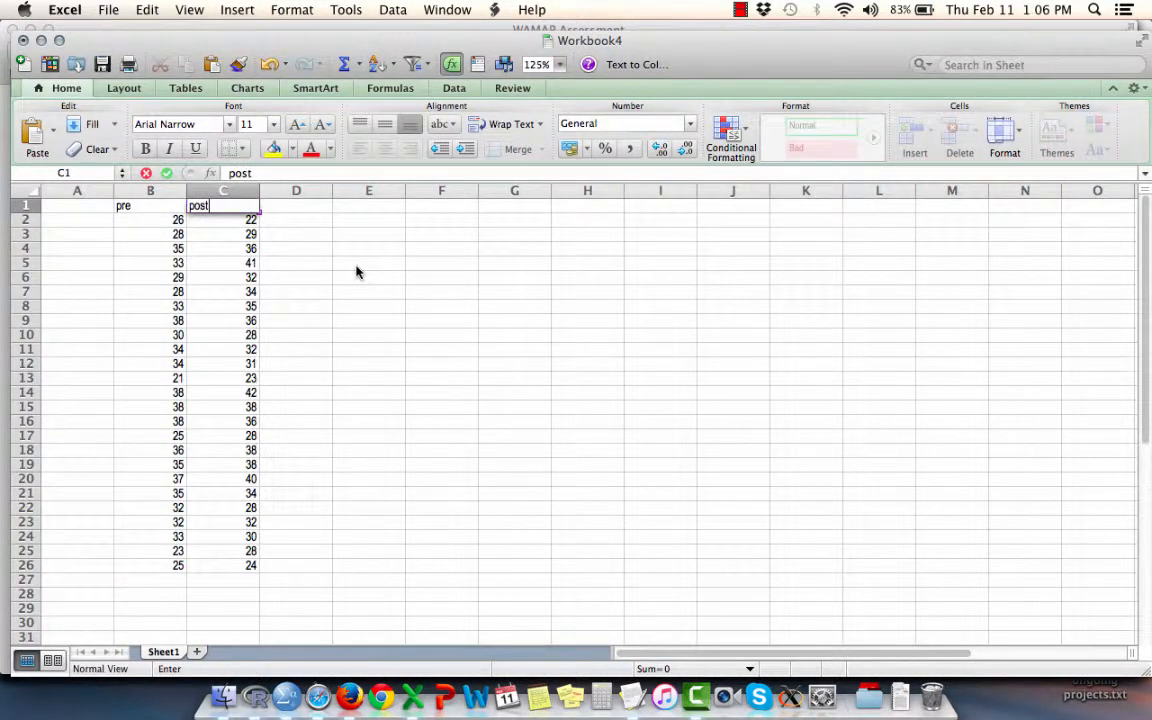
Enter the header TREAT in cell A1 for the group indicator column
{"action": "key", "text": "Left"}
{"action": "key", "text": "Left"}
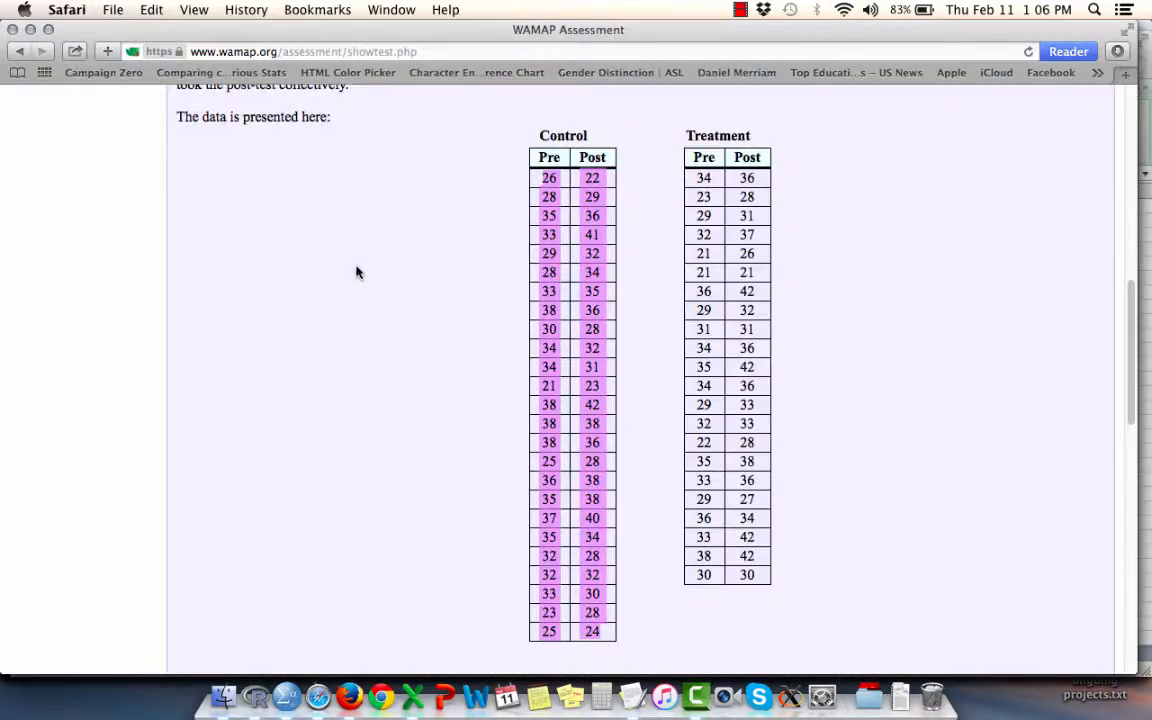
{"action": "key", "text": "super+Tab"}
{"action": "key", "text": "super+Tab"}
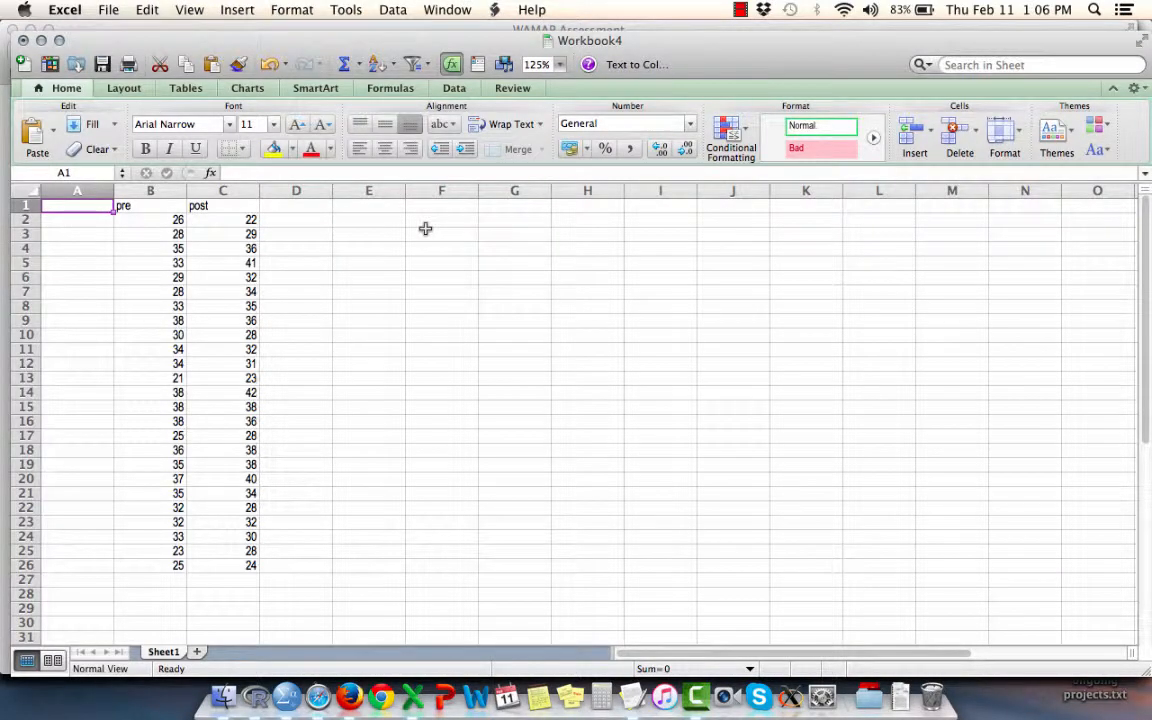
{"action": "type", "text": "TREAT"}
{"action": "key", "text": "Return"}
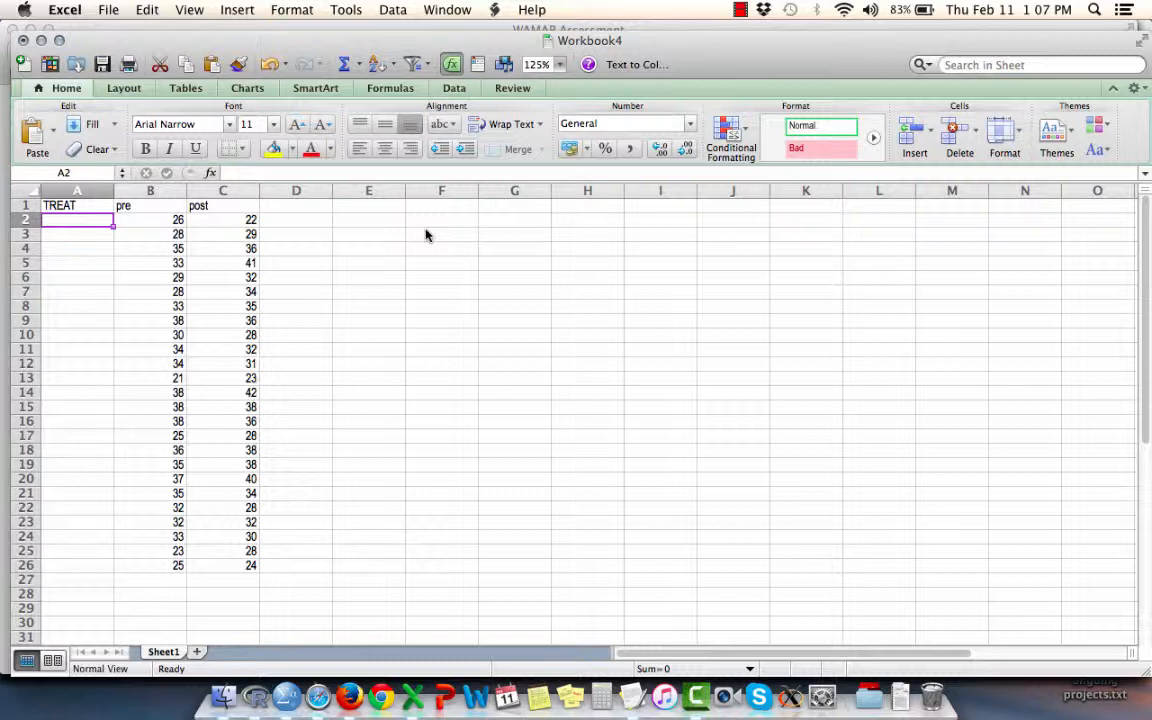
Enter 0 in cell A2 as the group code for the first Control row
{"action": "type", "text": "0"}
{"action": "key", "text": "Return"}
{"action": "key", "text": "Up"}
{"action": "key", "text": "super+c"}
{"action": "key", "text": "BackSpace"}
{"action": "type", "text": "0"}
{"action": "key", "text": "Return"}
{"action": "key", "text": "Up"}
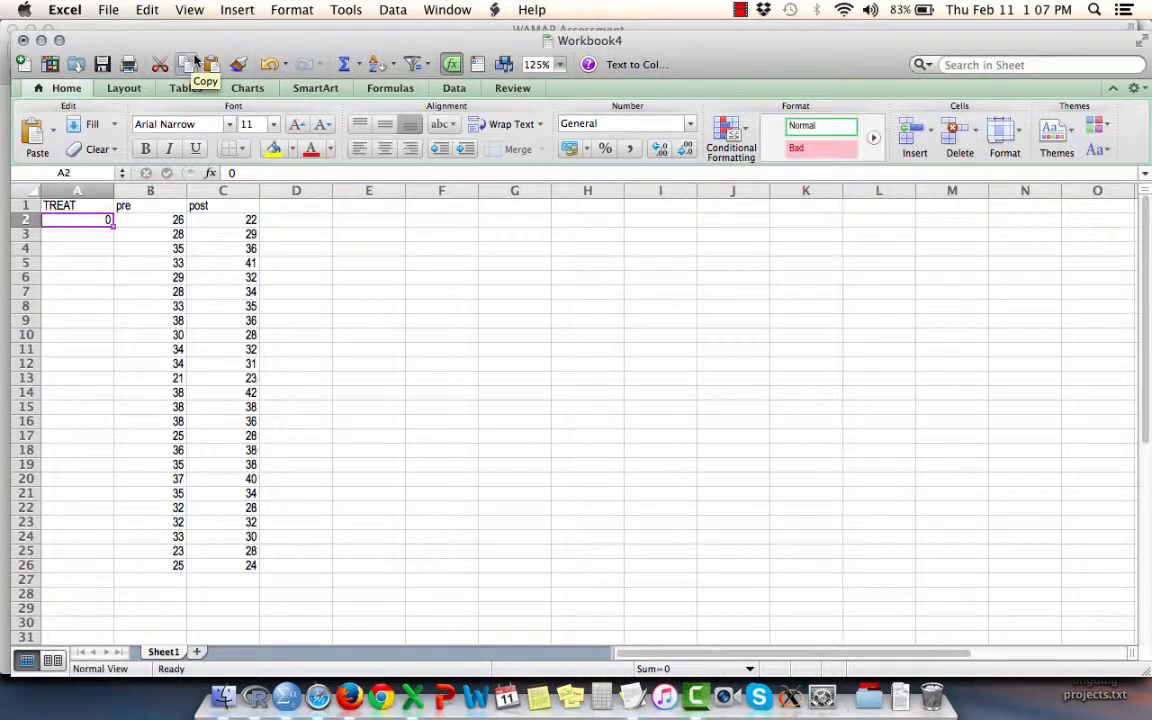
Fill the 0 from A2 down through A26 so every Control row carries the code
{"action": "key", "text": "shift+Down"}
{"action": "key", "text": "shift+Down"}
{"action": "key", "text": "shift+Down"}
{"action": "key", "text": "shift+Down"}
{"action": "key", "text": "shift+Down"}
{"action": "key", "text": "shift+Down"}
{"action": "key", "text": "shift+Down"}
{"action": "key", "text": "shift+Down"}
{"action": "key", "text": "shift+Down"}
{"action": "key", "text": "shift+Down"}
{"action": "key", "text": "shift+Down"}
{"action": "key", "text": "shift+Down"}
{"action": "key", "text": "shift+Down"}
{"action": "key", "text": "shift+Down"}
{"action": "key", "text": "shift+Down"}
{"action": "key", "text": "shift+Down"}
{"action": "key", "text": "shift+Down"}
{"action": "key", "text": "shift+Down"}
{"action": "key", "text": "shift+Down"}
{"action": "key", "text": "shift+Down"}
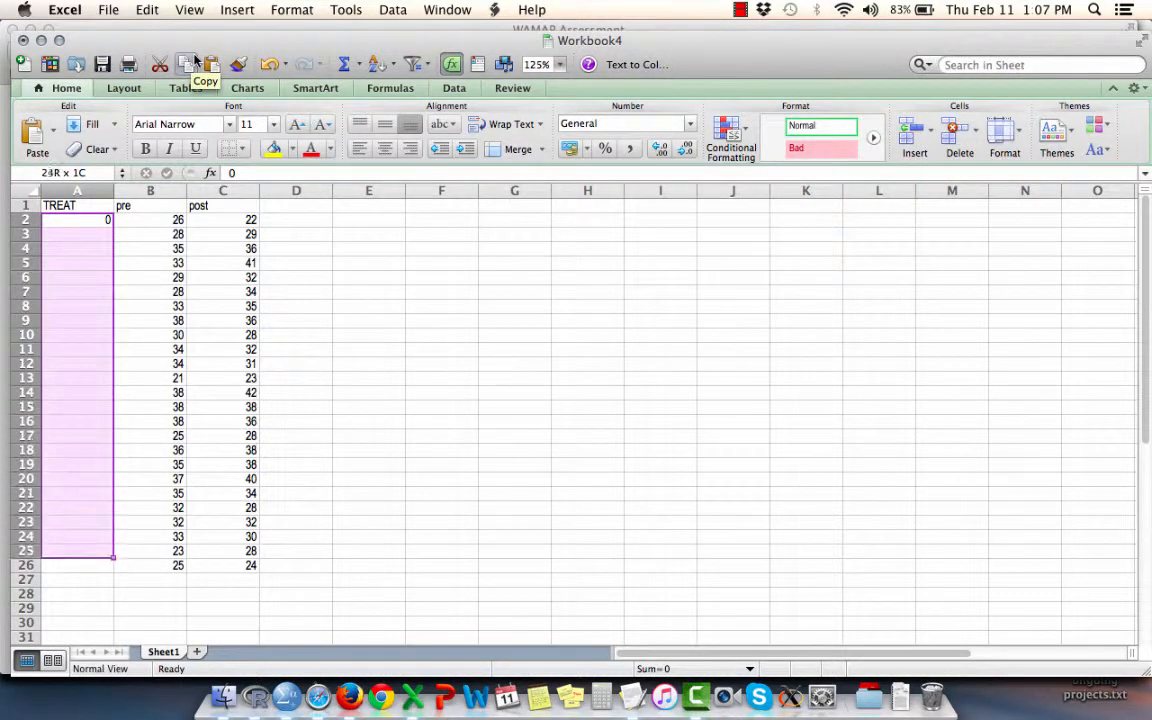
{"action": "left_click", "coordinate": [146, 12]}
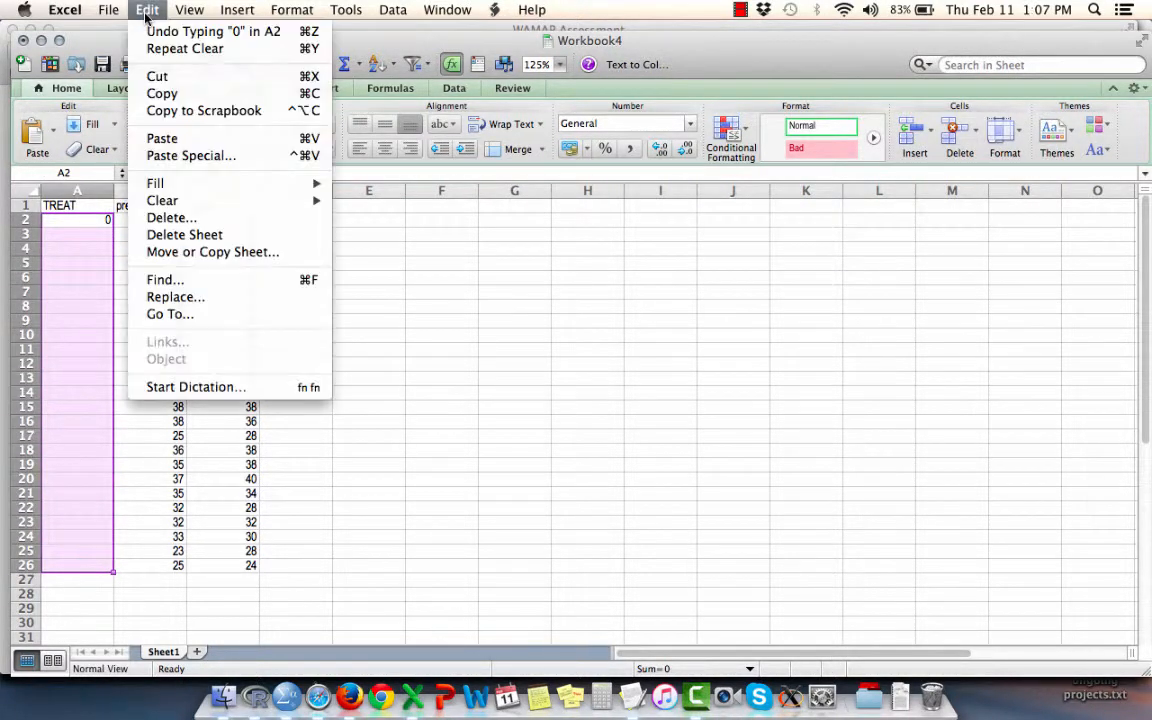
{"action": "mouse_move", "coordinate": [165, 183]}
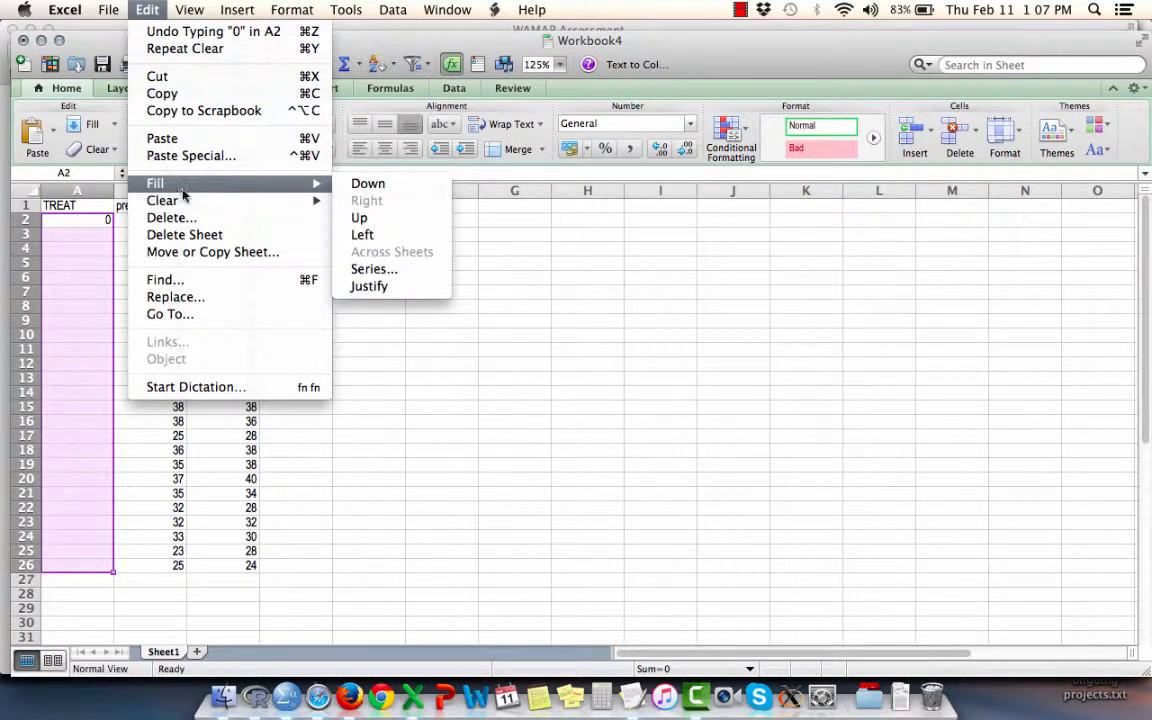
{"action": "left_click", "coordinate": [369, 186]}
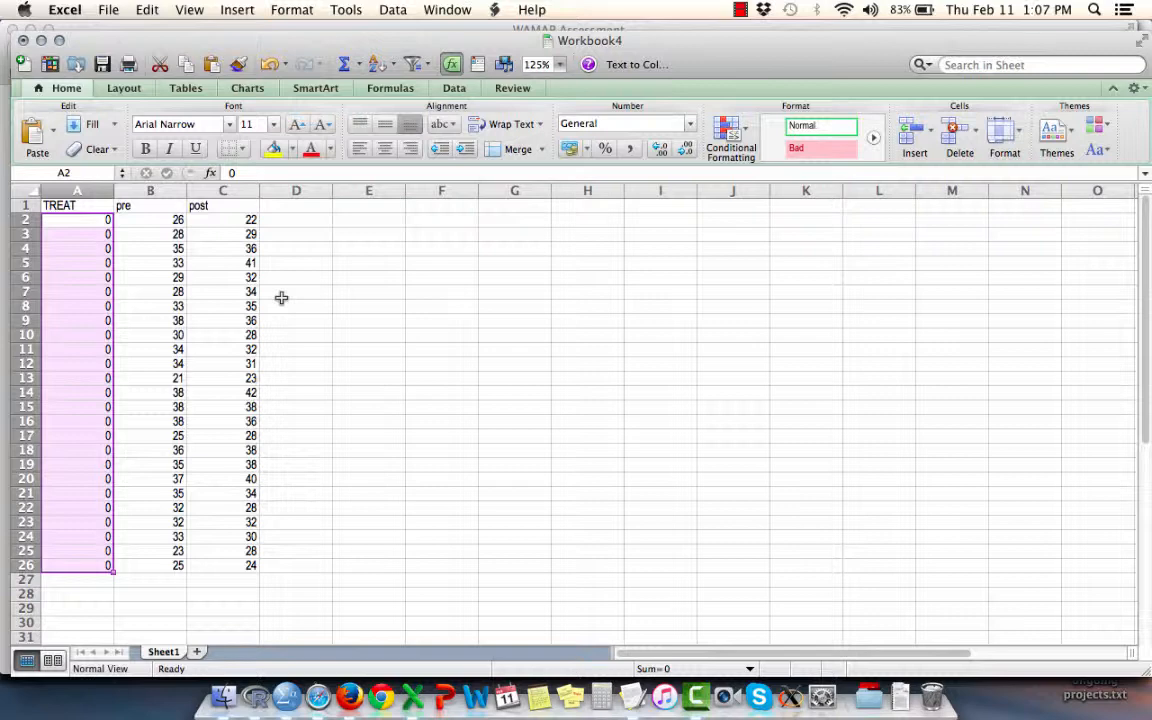
Switch to Safari and copy all the Pre and Post values of the Treatment table
{"action": "key", "text": "super+Tab"}
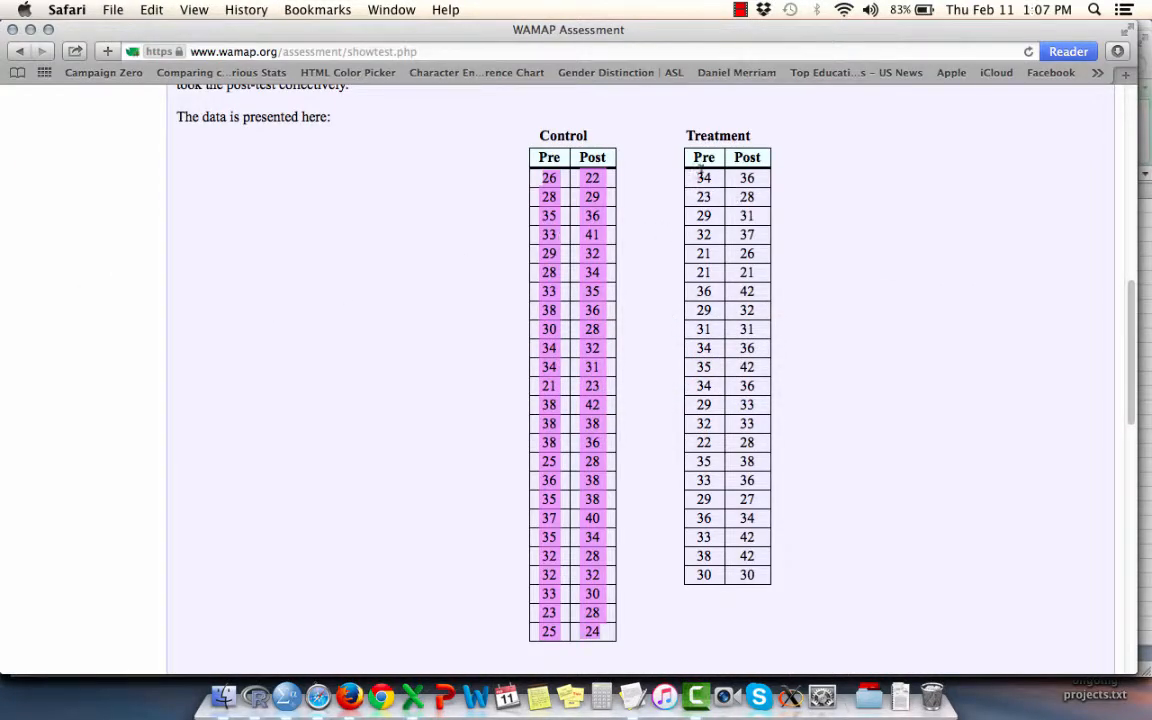
{"action": "left_click_drag", "start_coordinate": [700, 175], "coordinate": [737, 572]}
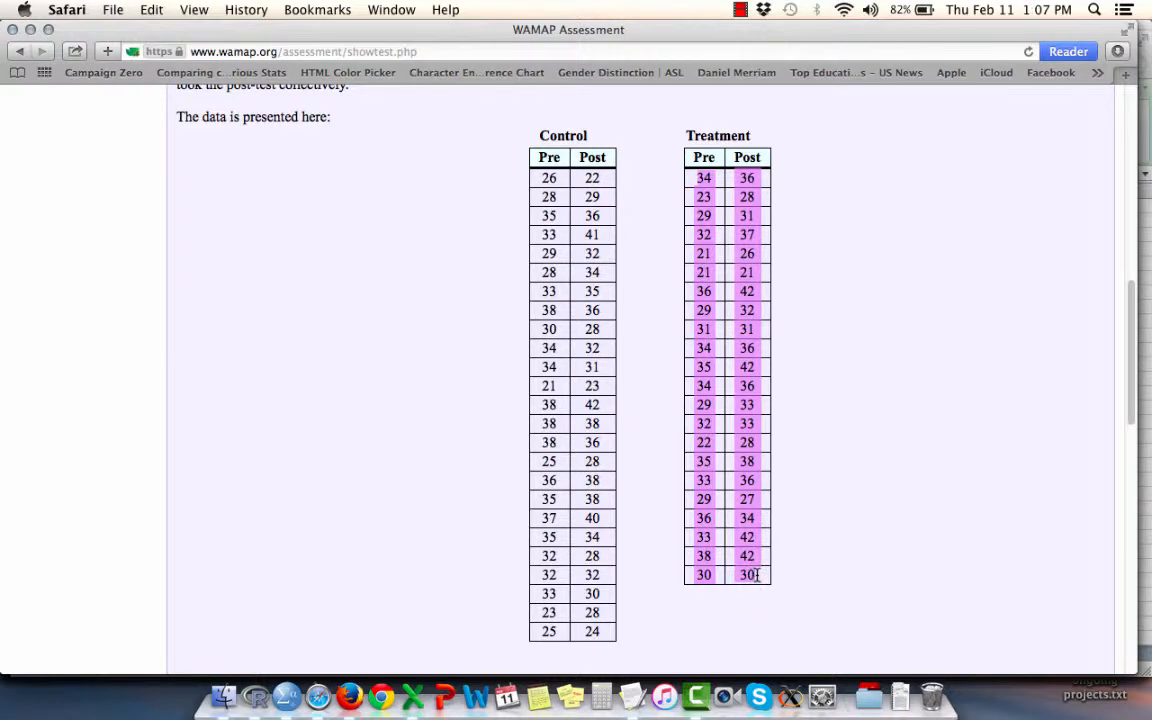
{"action": "right_click", "coordinate": [750, 424]}
{"action": "left_click", "coordinate": [776, 471]}
Switch to Excel and paste the Treatment values directly below the Control data, starting at B27
{"action": "key", "text": "super+Tab"}
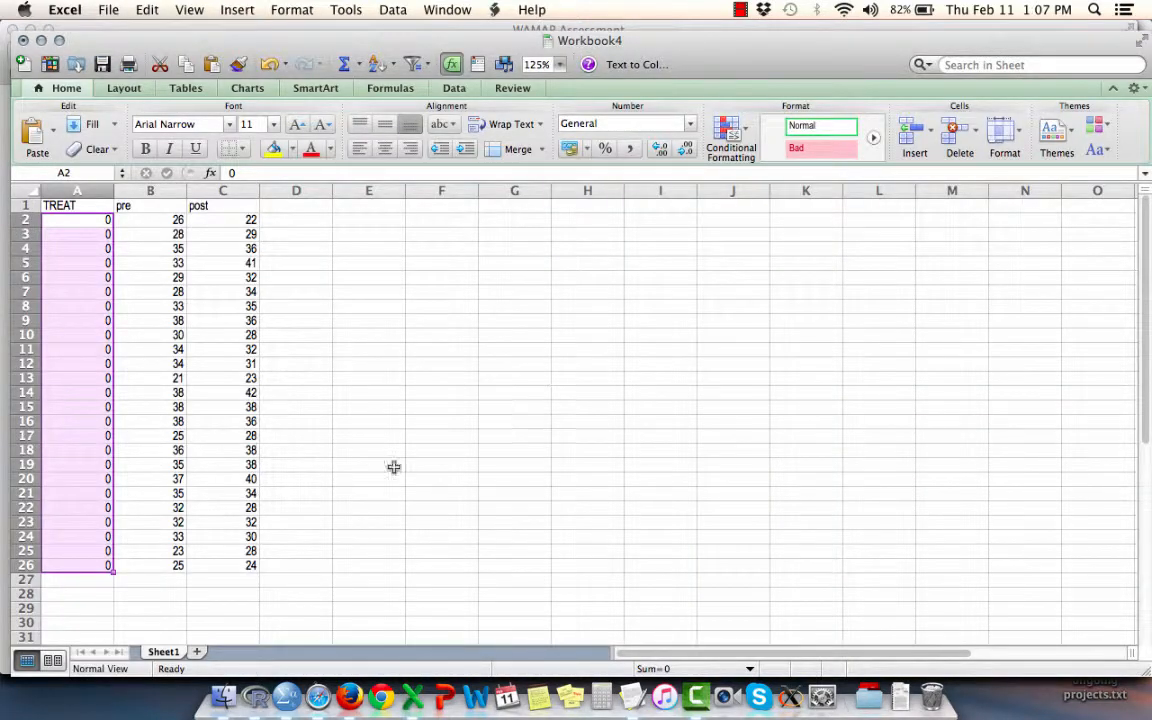
{"action": "left_click", "coordinate": [162, 580]}
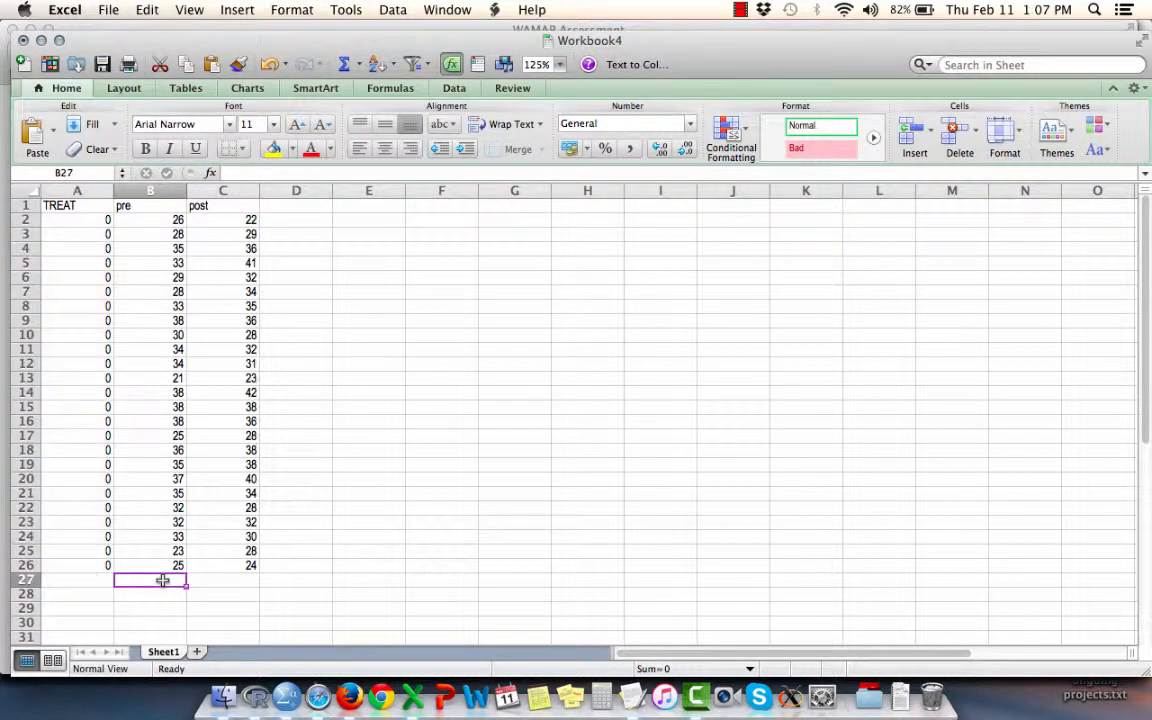
{"action": "right_click", "coordinate": [162, 580]}
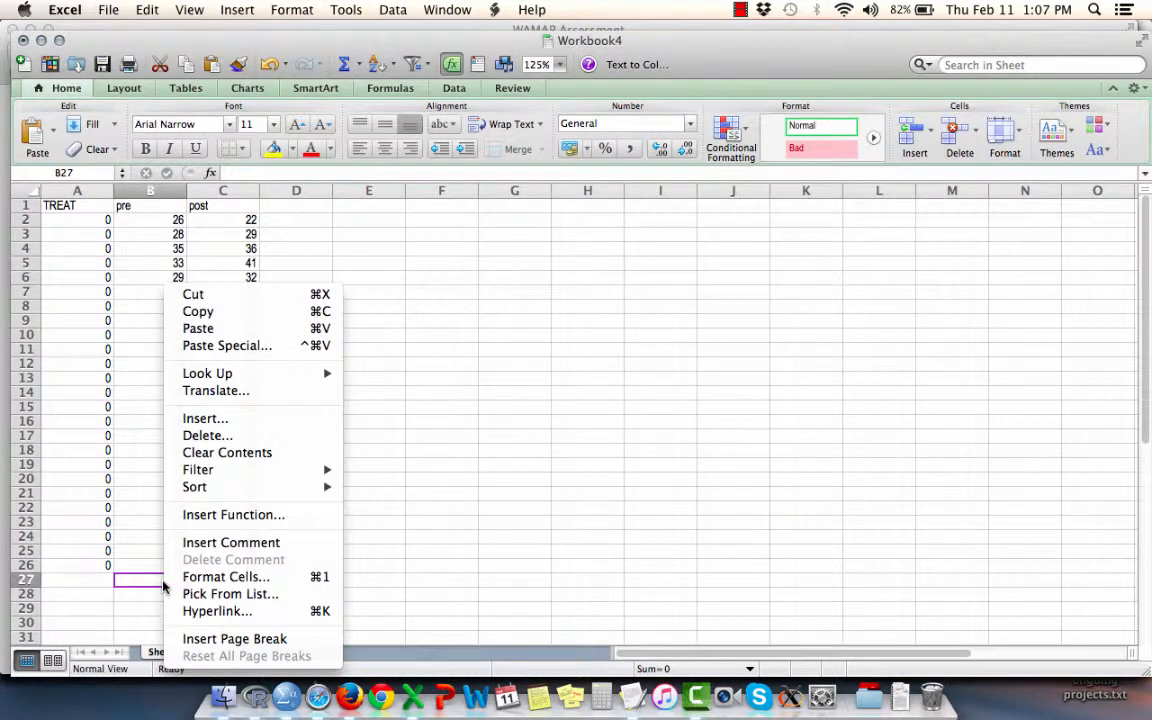
{"action": "left_click", "coordinate": [222, 333]}
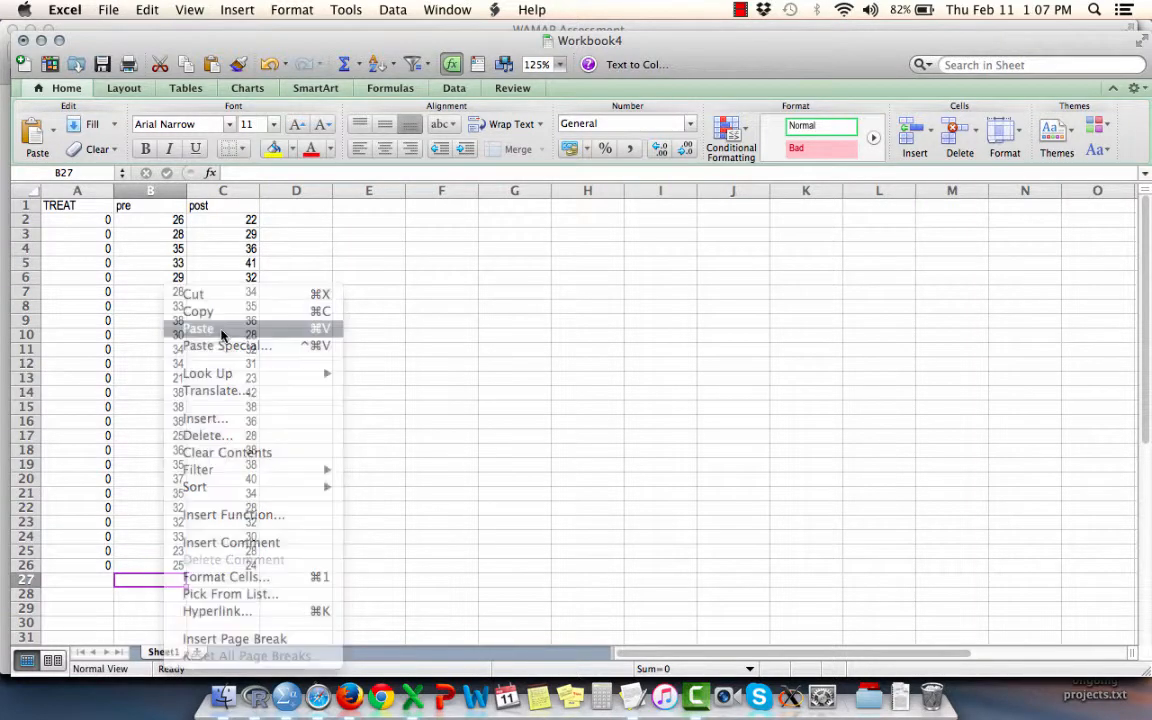
Enter 1 in A27 and fill it down through A48 to code the Treatment rows
{"action": "left_click", "coordinate": [86, 584]}
{"action": "type", "text": "1"}
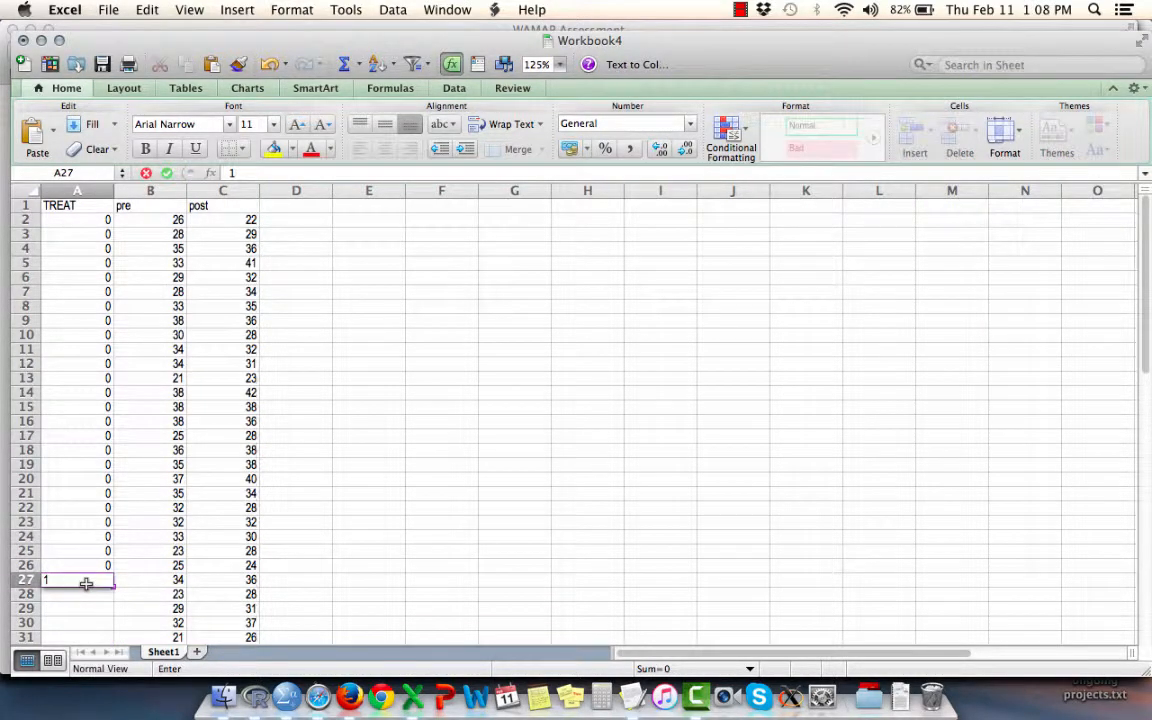
{"action": "key", "text": "Return"}
{"action": "key", "text": "Up"}
{"action": "scroll", "coordinate": [86, 590], "scroll_direction": "down", "scroll_amount": 10}
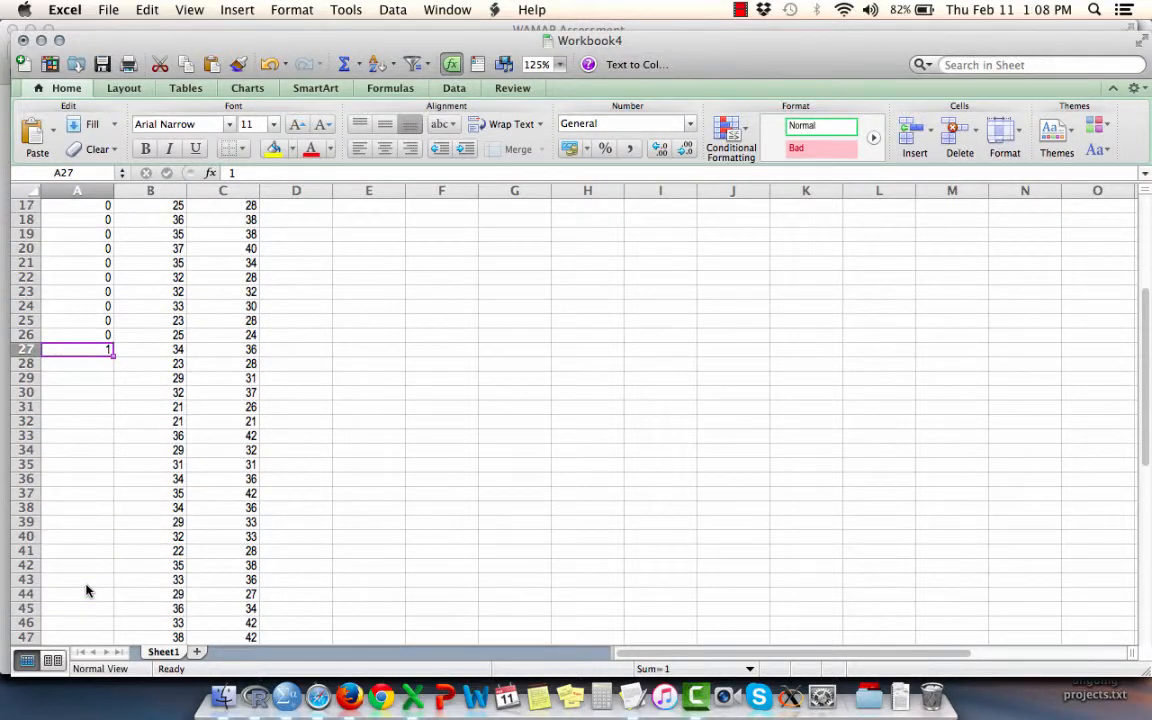
{"action": "left_click", "coordinate": [84, 592], "text": "shift"}
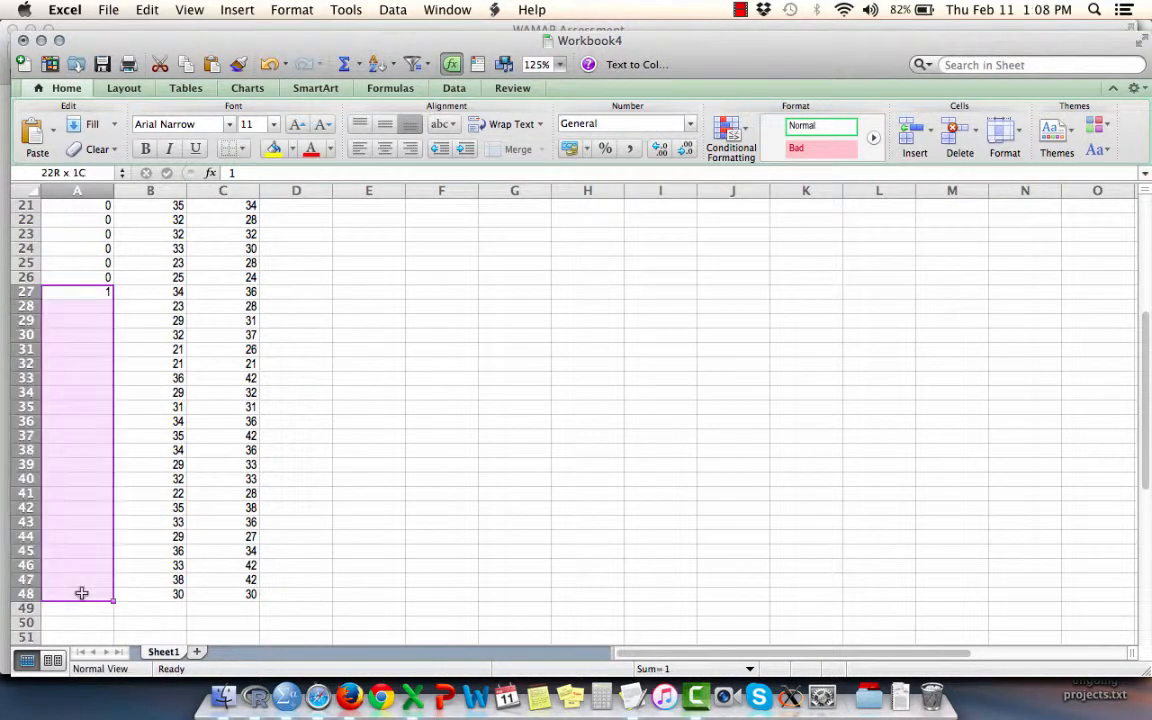
{"action": "left_click", "coordinate": [148, 12]}
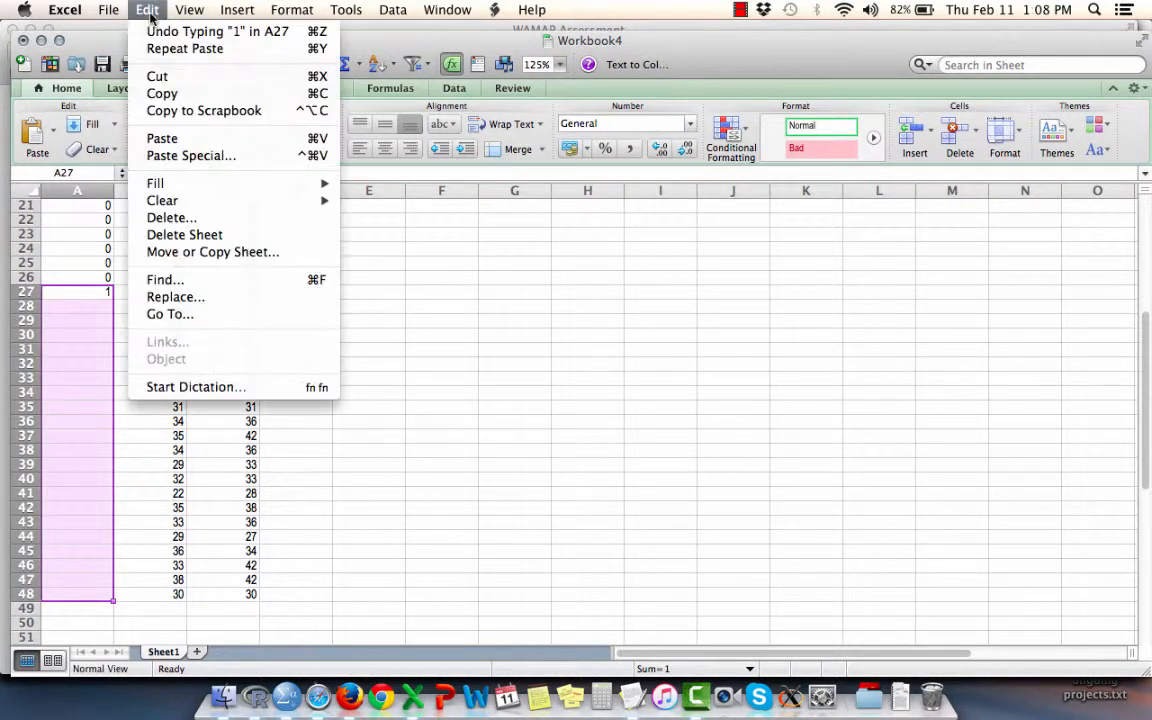
{"action": "mouse_move", "coordinate": [335, 184]}
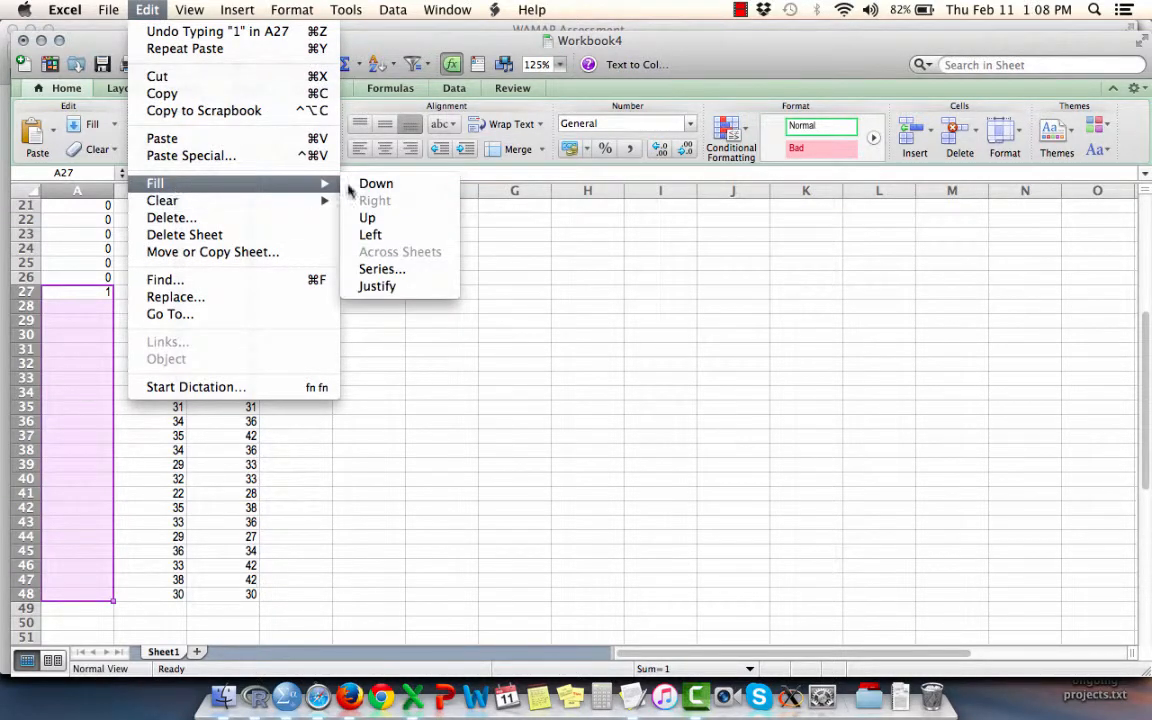
{"action": "left_click", "coordinate": [380, 192]}
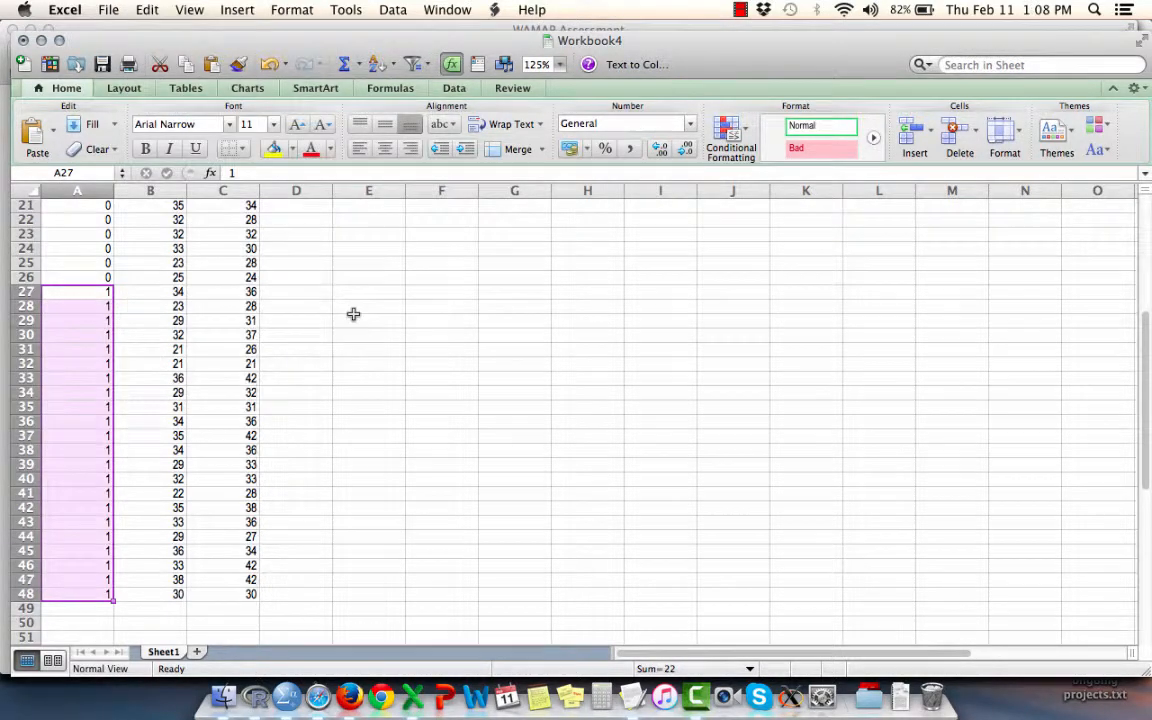
Compare the stacked data in the Excel sheet with the original Control and Treatment tables in Safari
{"action": "scroll", "coordinate": [353, 314], "scroll_direction": "up", "scroll_amount": 1}
{"action": "scroll", "coordinate": [353, 314], "scroll_direction": "up", "scroll_amount": 6}
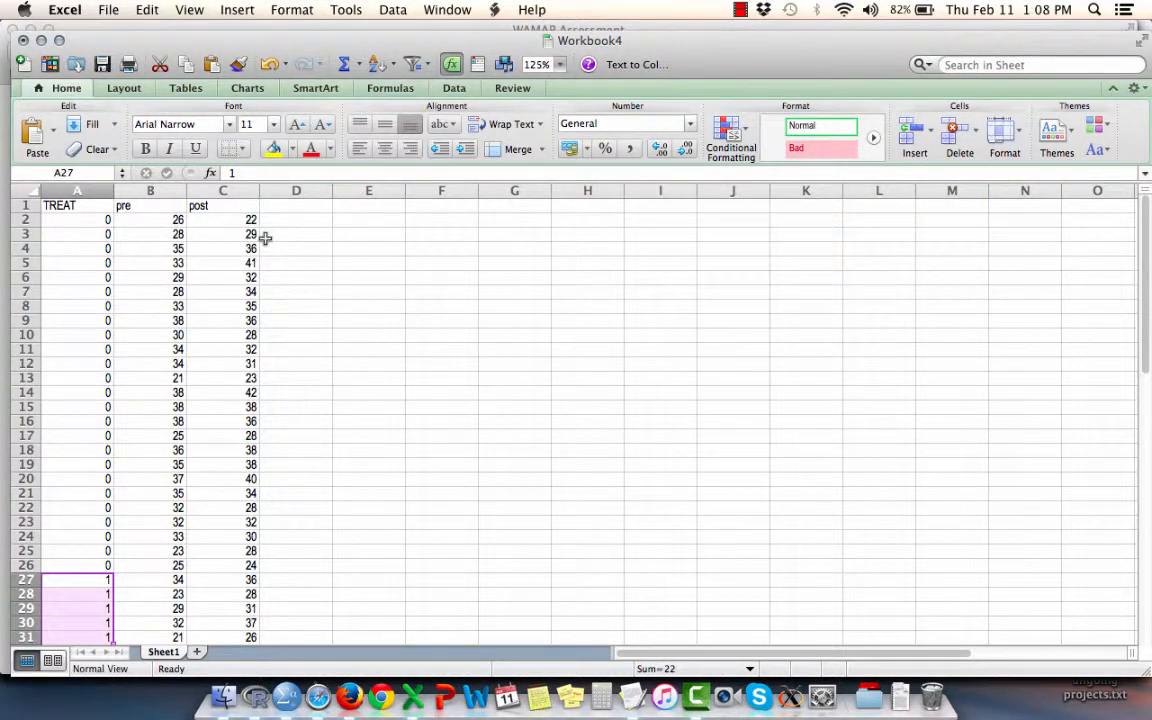
{"action": "key", "text": "super+Tab"}
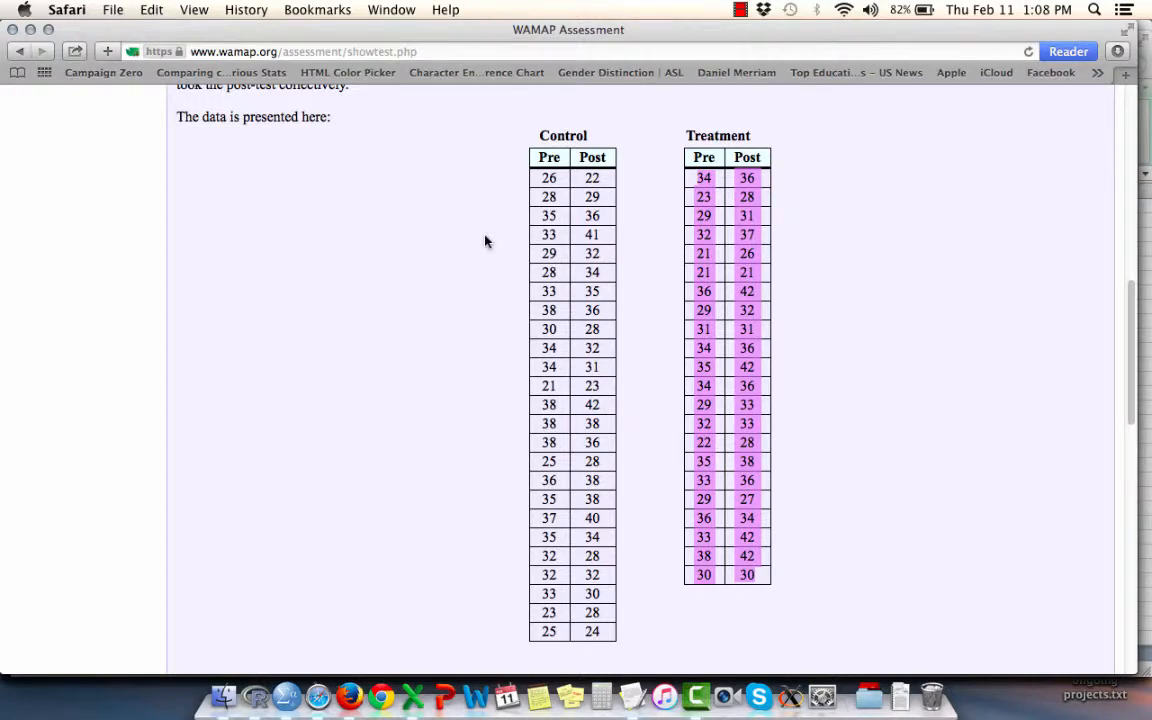
{"action": "key", "text": "super+Tab"}
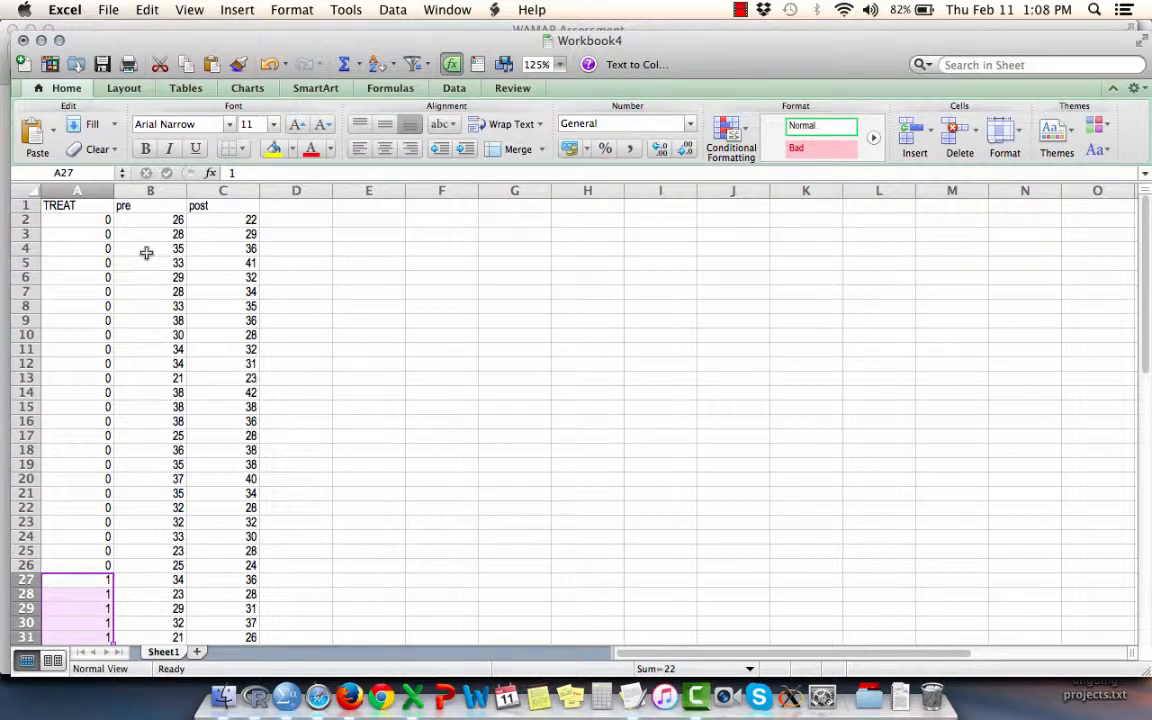
{"action": "key", "text": "super+Tab"}
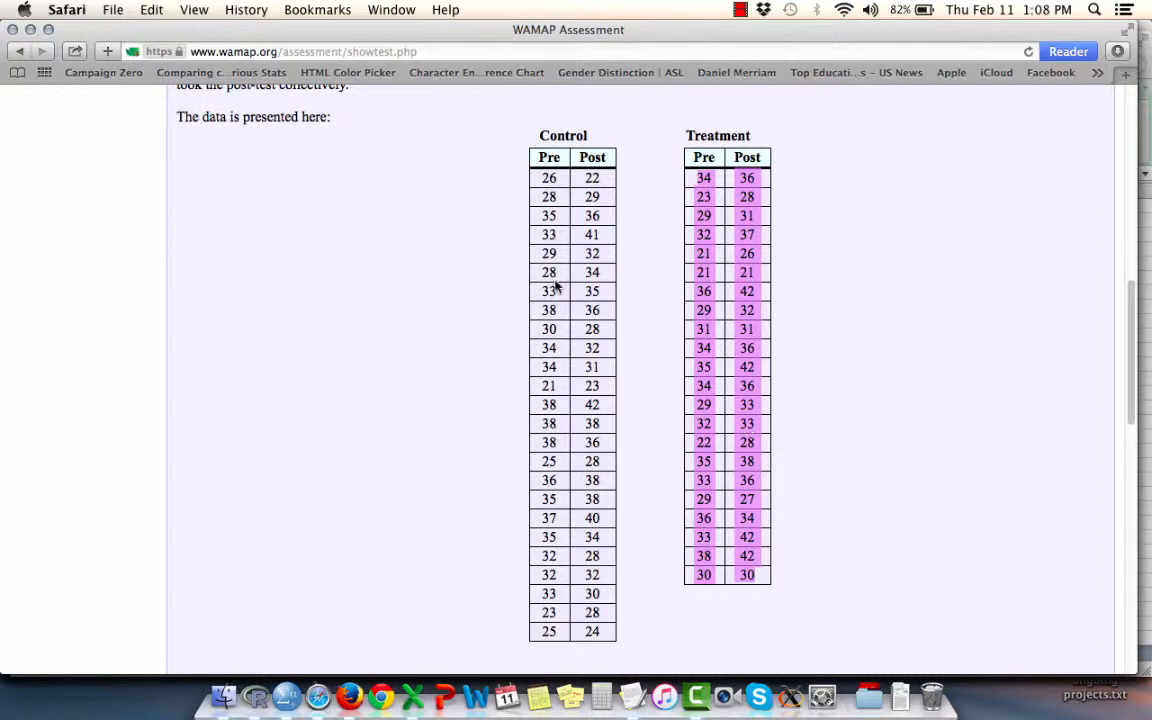
{"action": "key", "text": "super+Tab"}
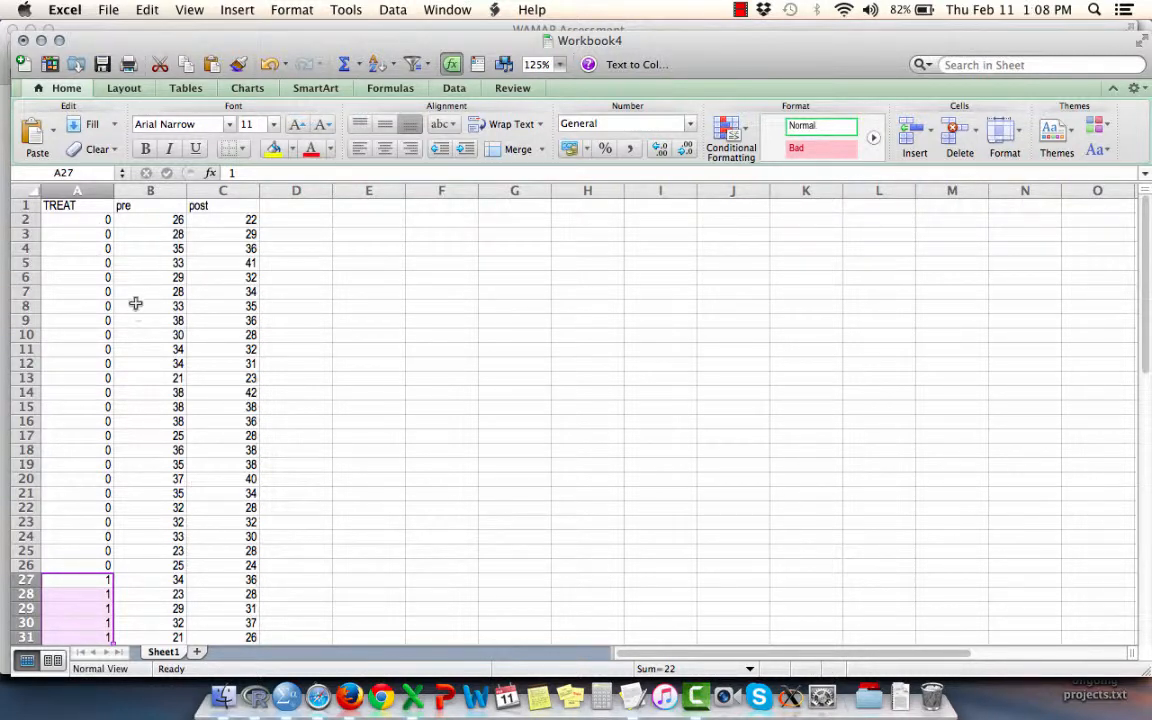
Copy the treatment codes and pre and post values in A2:C48, without the header row
{"action": "left_click", "coordinate": [88, 222]}
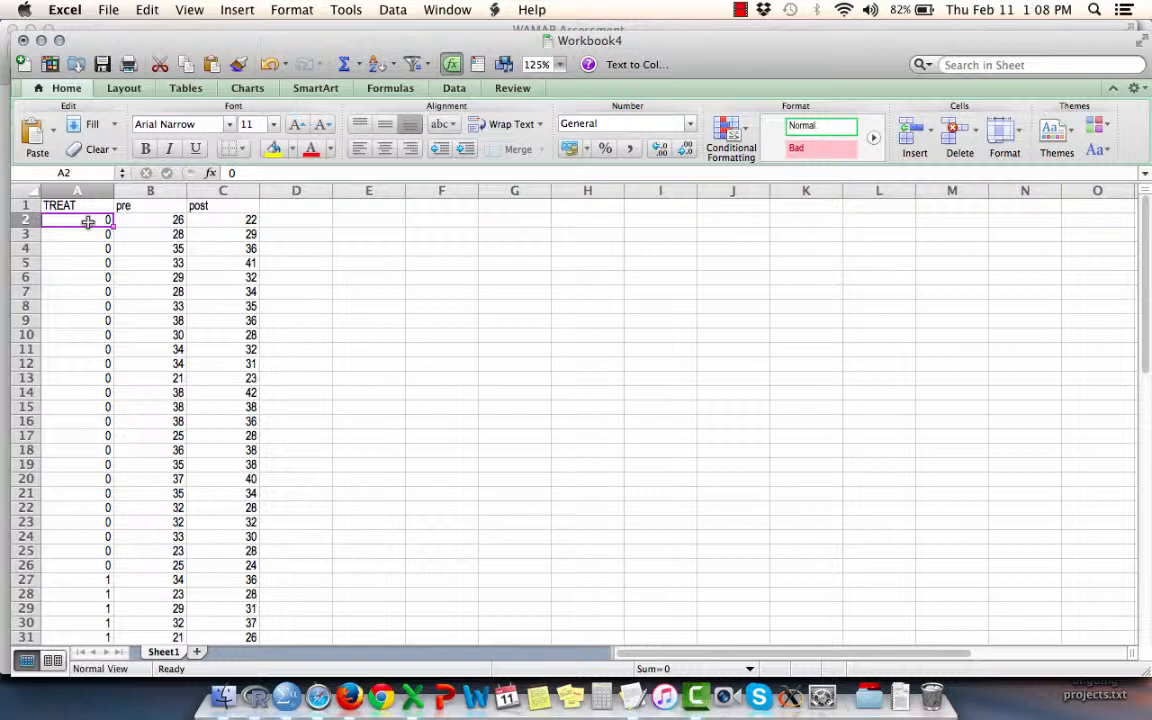
{"action": "key", "text": "super+Tab"}
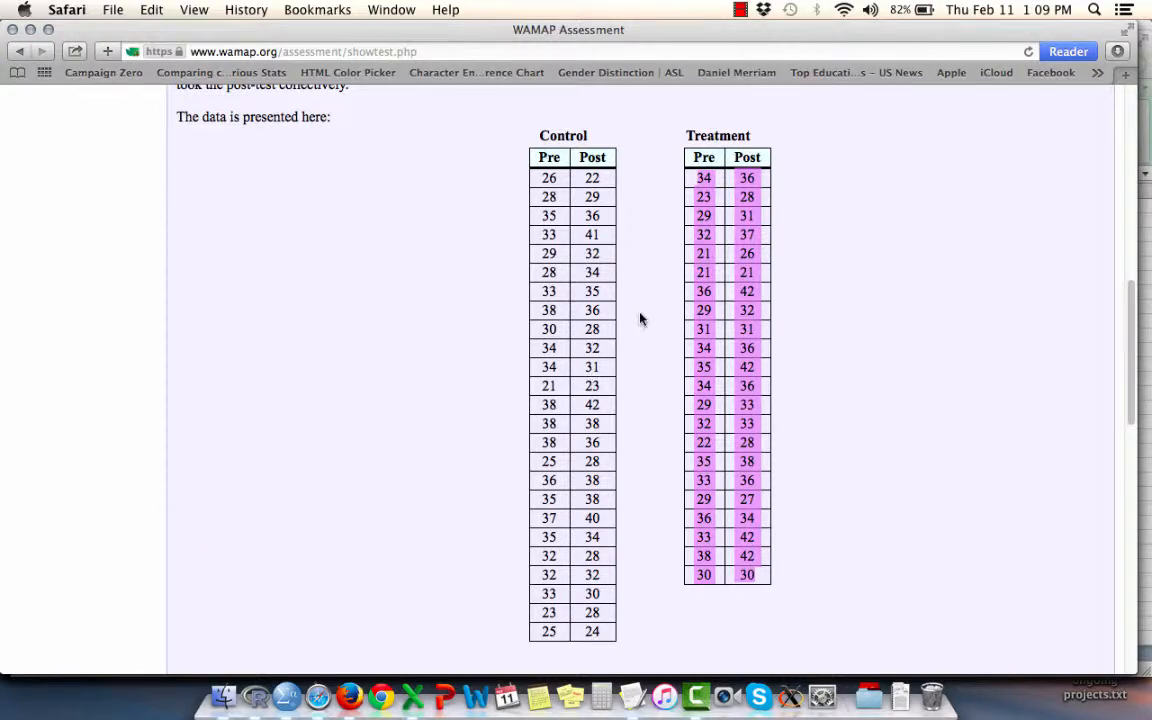
{"action": "key", "text": "super+Tab"}
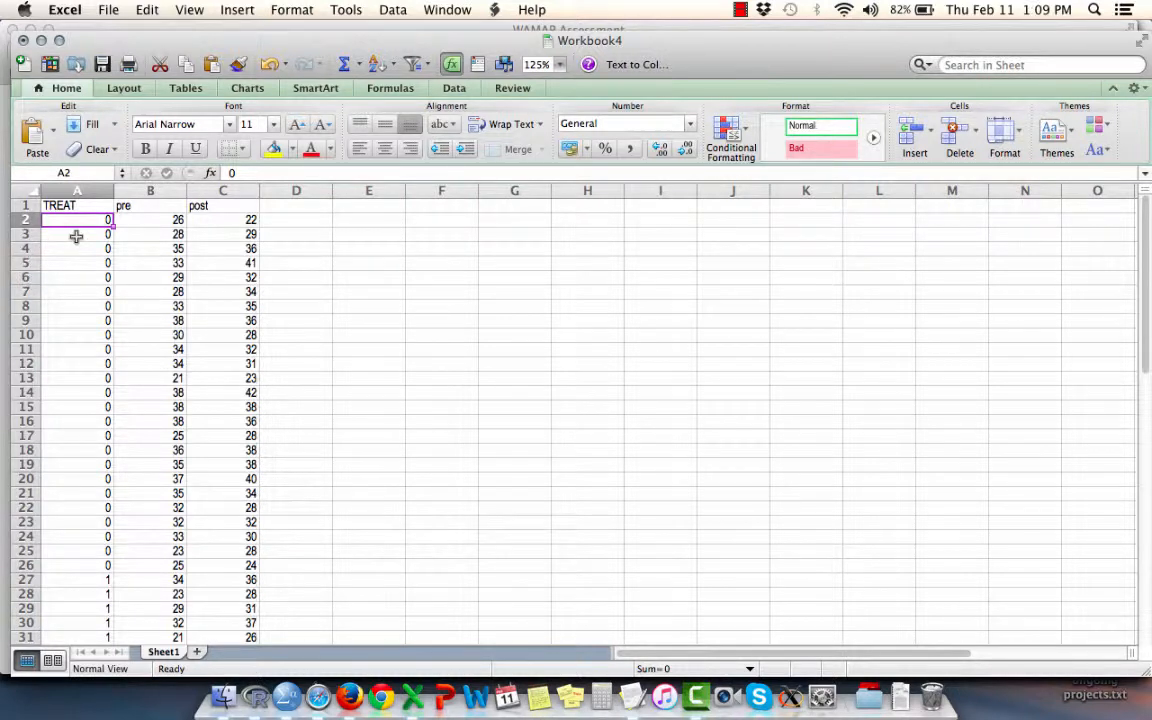
{"action": "key", "text": "shift+Right"}
{"action": "key", "text": "shift+Right"}
{"action": "key", "text": "super+shift+Down"}
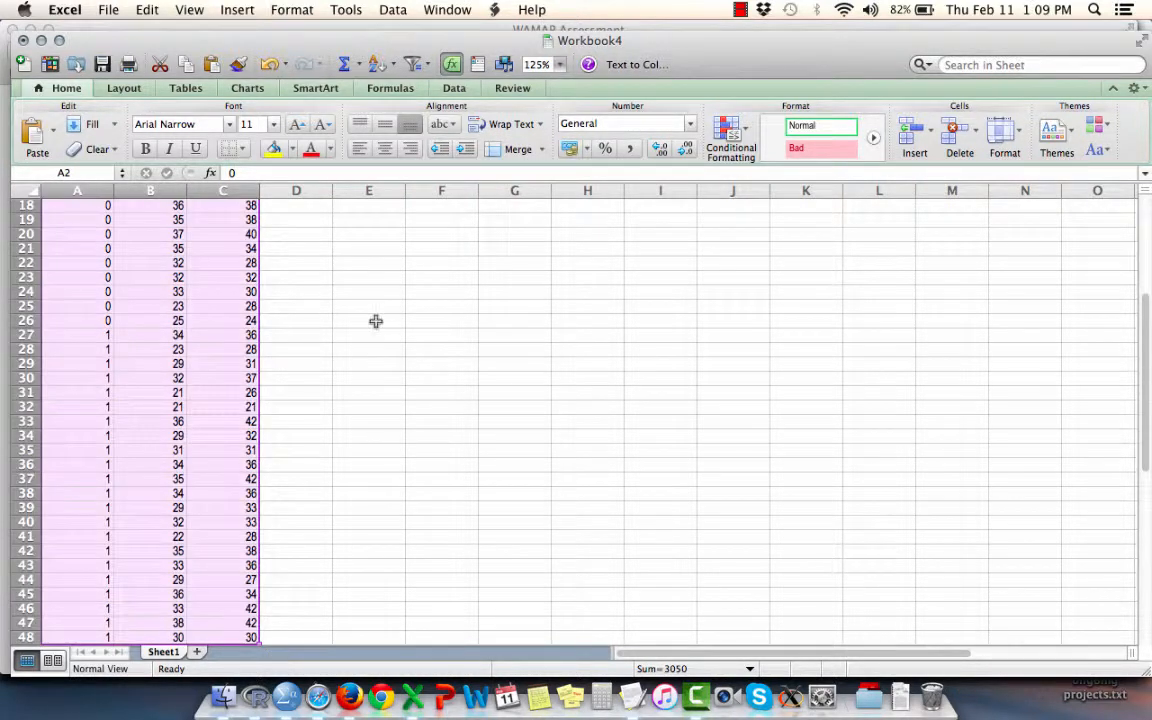
{"action": "right_click", "coordinate": [216, 304]}
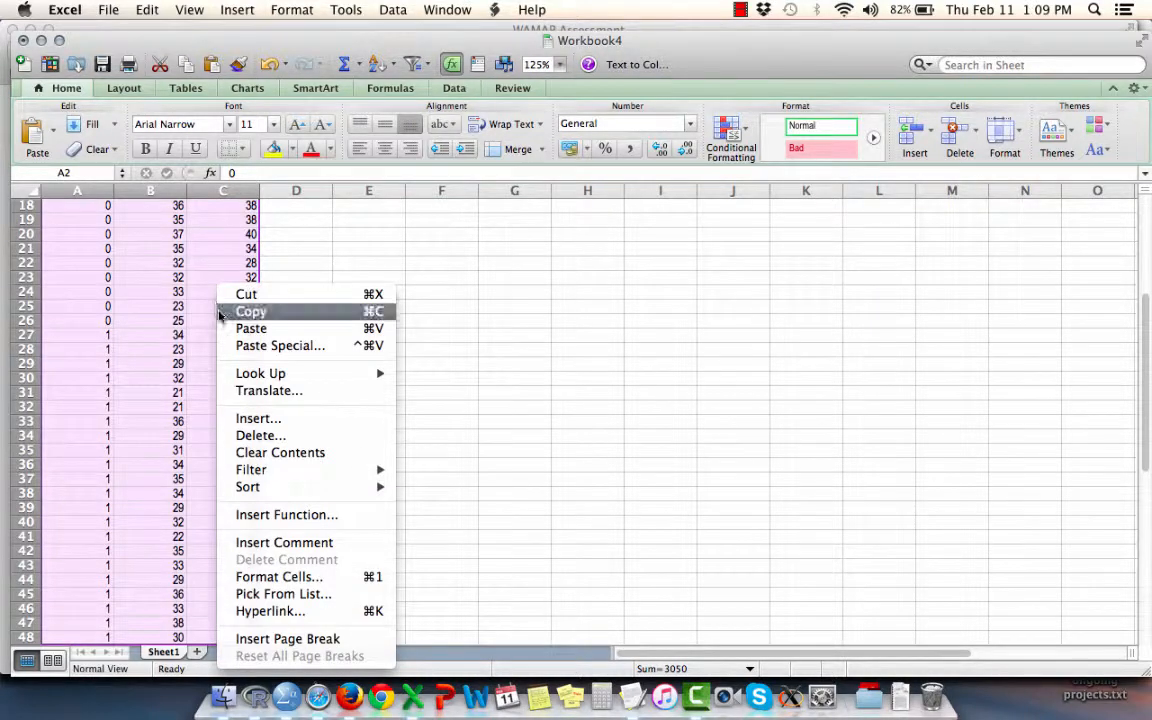
{"action": "left_click", "coordinate": [250, 312]}
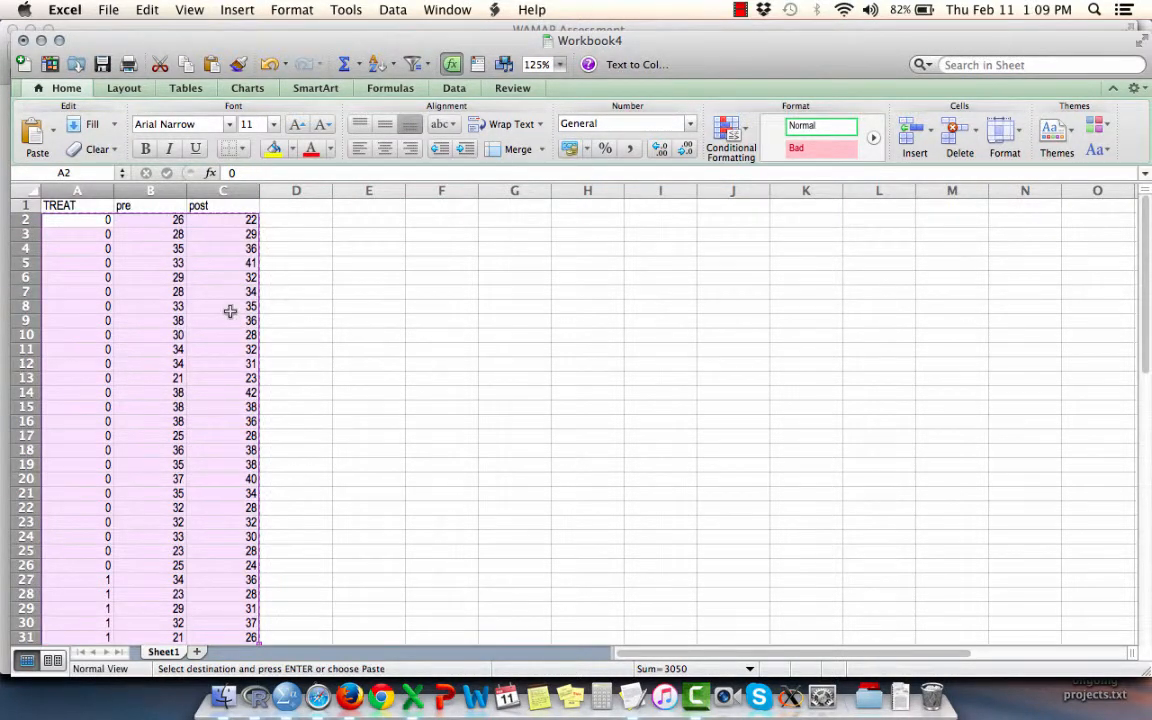
Switch to SPSS Statistics and paste the copied data into the empty dataset, starting at the first row of the first variable
{"action": "key", "text": "super+Tab"}
{"action": "key", "text": "super+Tab"}
{"action": "key", "text": "super+Tab"}
{"action": "key", "text": "super+Tab"}
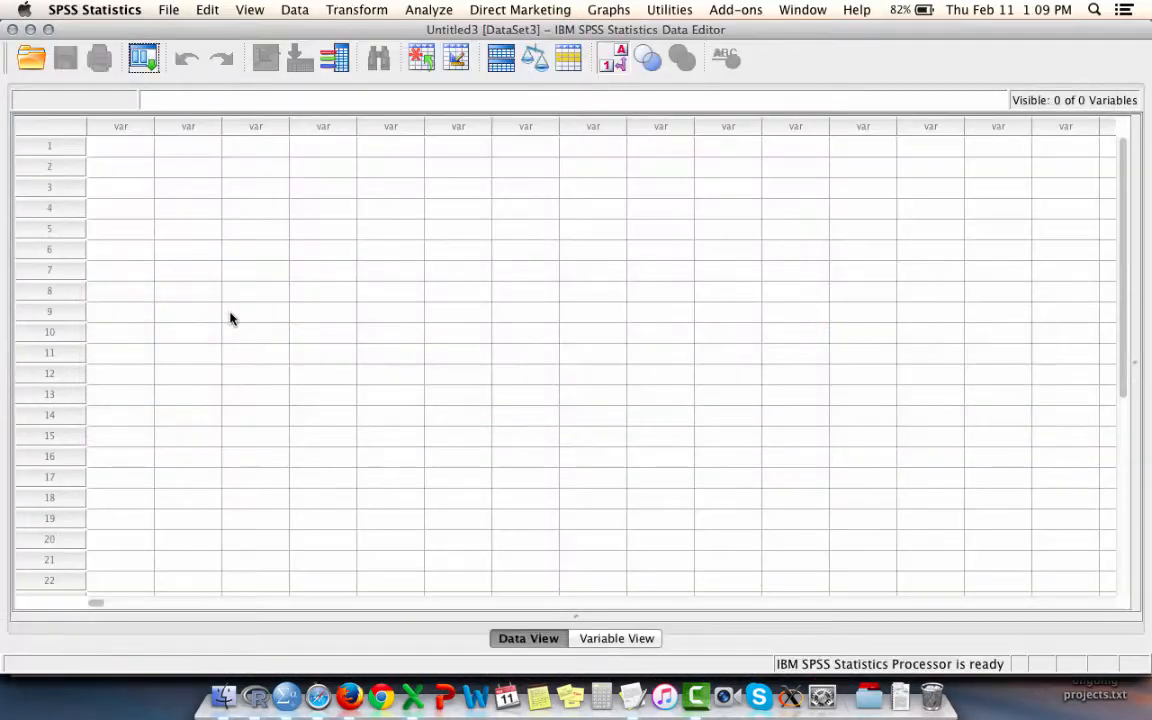
{"action": "right_click", "coordinate": [115, 150]}
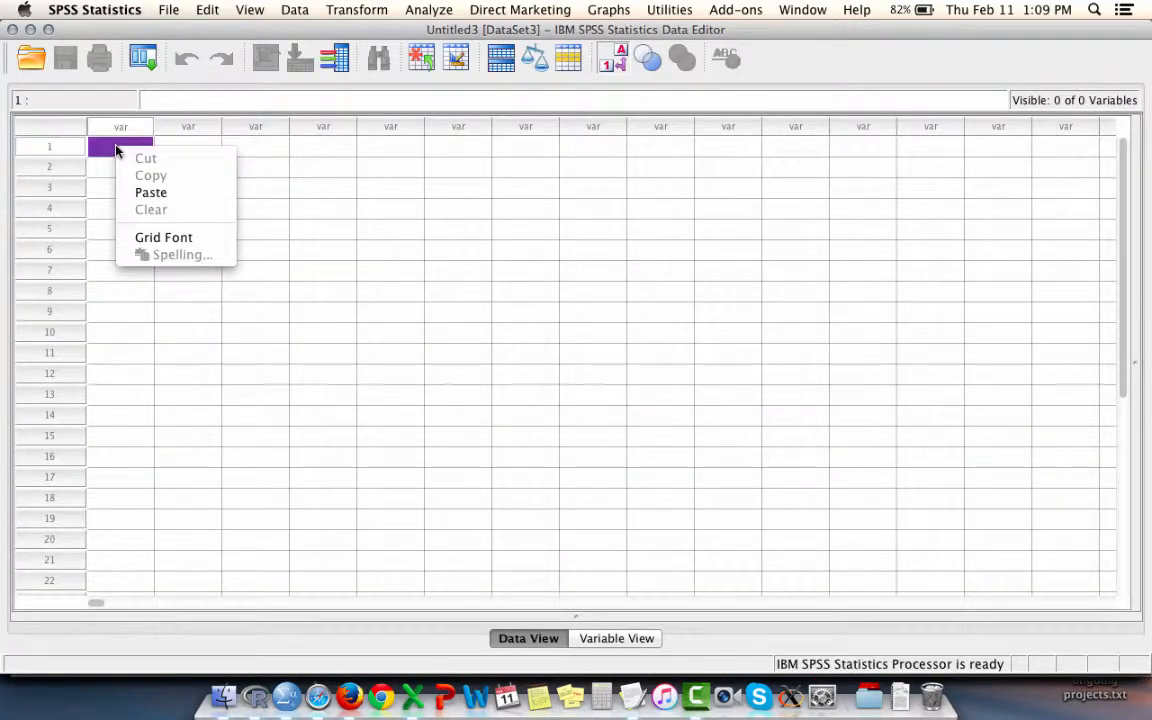
{"action": "left_click", "coordinate": [151, 193]}
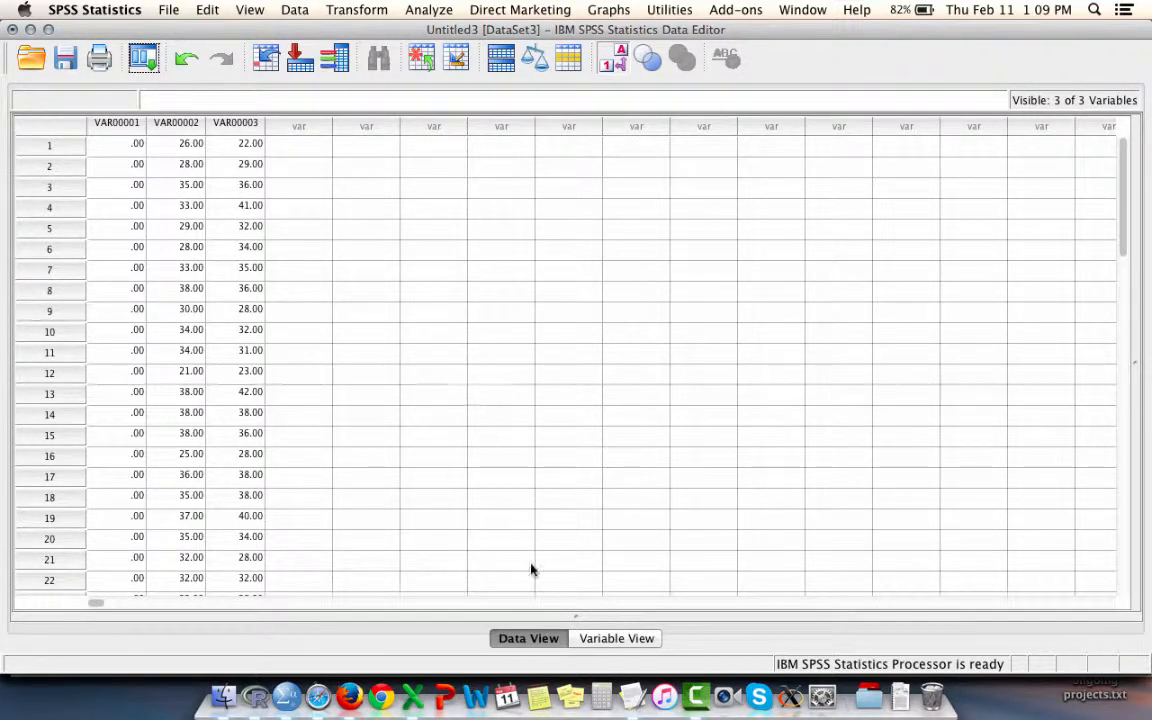
Rename the three pasted variables as TREAT, pre and post, in that order
{"action": "left_click", "coordinate": [614, 639]}
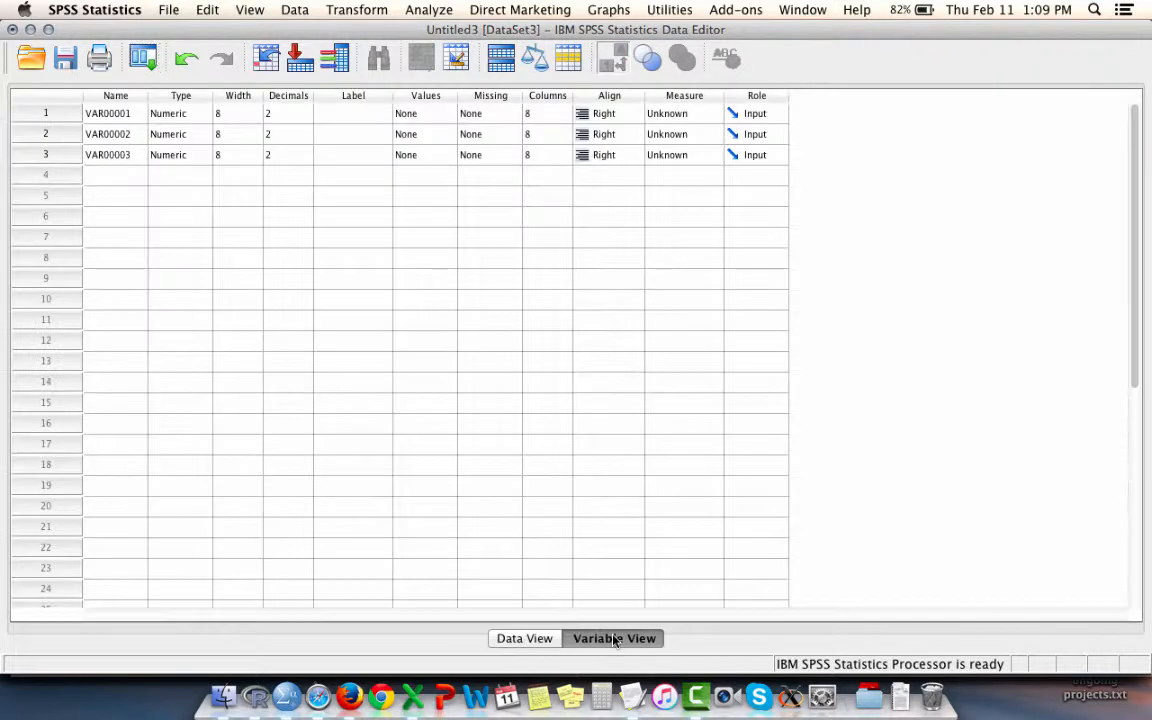
{"action": "double_click", "coordinate": [110, 114]}
{"action": "double_click", "coordinate": [110, 114]}
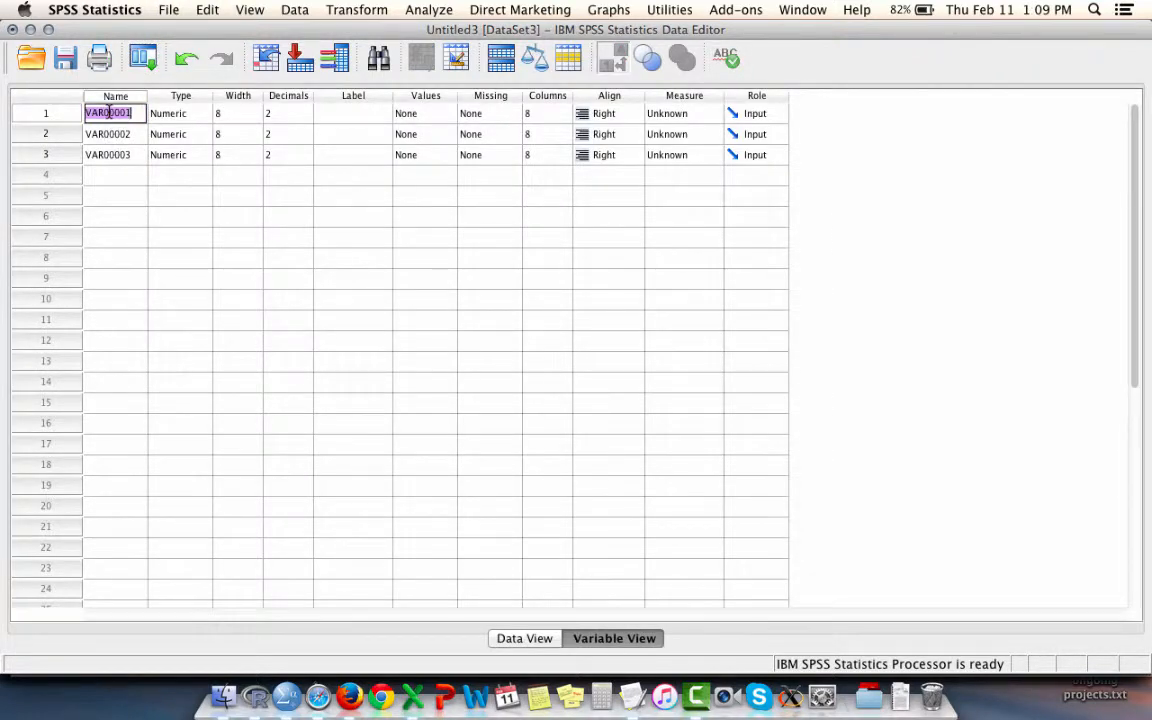
{"action": "type", "text": "TREAT"}
{"action": "left_click", "coordinate": [110, 135]}
{"action": "double_click", "coordinate": [110, 135]}
{"action": "type", "text": "pre"}
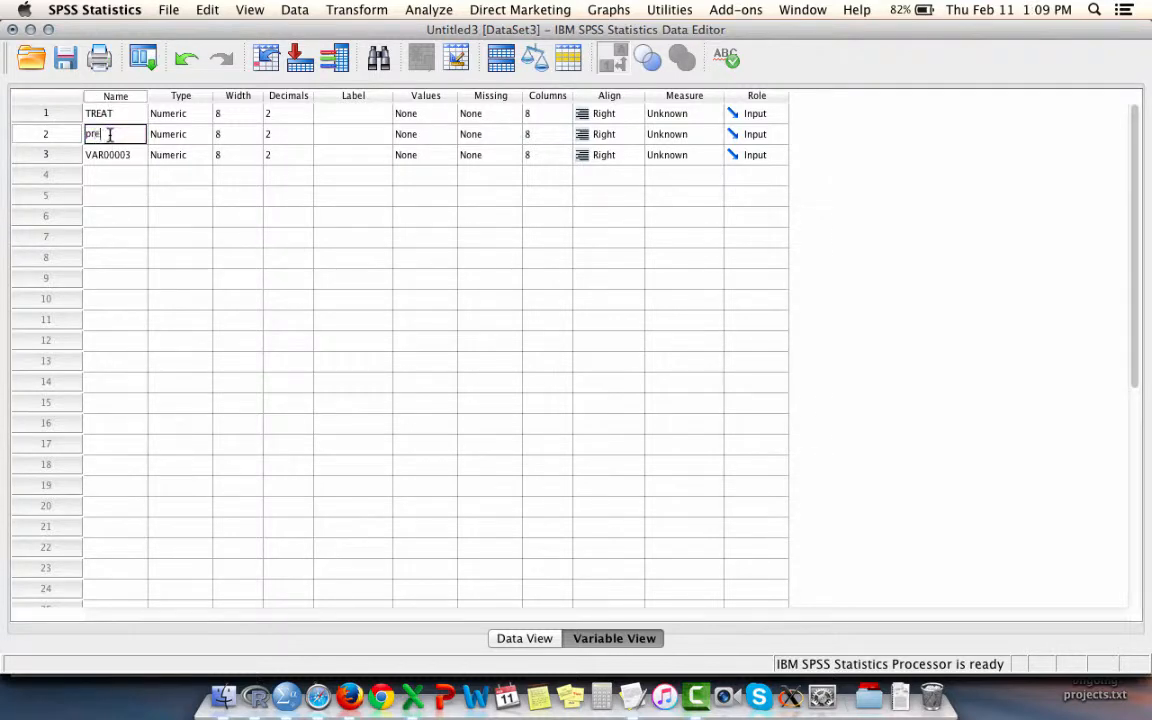
{"action": "left_click", "coordinate": [102, 155]}
{"action": "double_click", "coordinate": [102, 155]}
{"action": "type", "text": "post"}
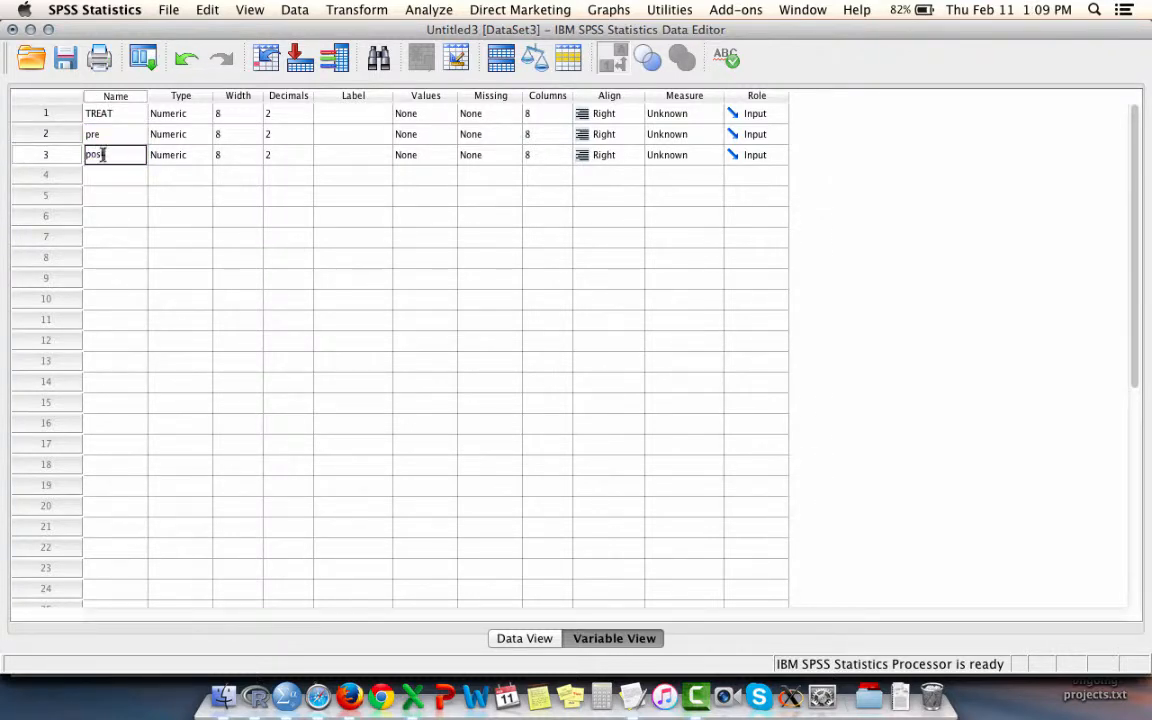
{"action": "left_click", "coordinate": [108, 177]}
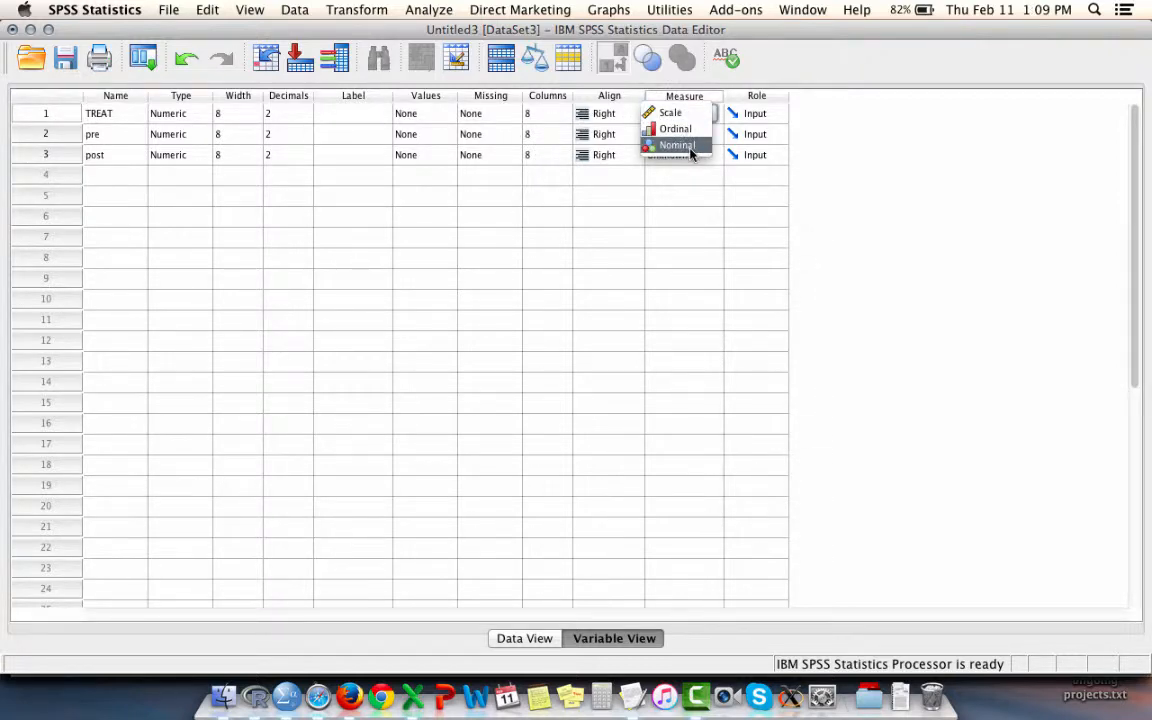
Set the measurement level of TREAT to Nominal and of both pre and post to Scale
{"action": "left_click", "coordinate": [689, 147]}
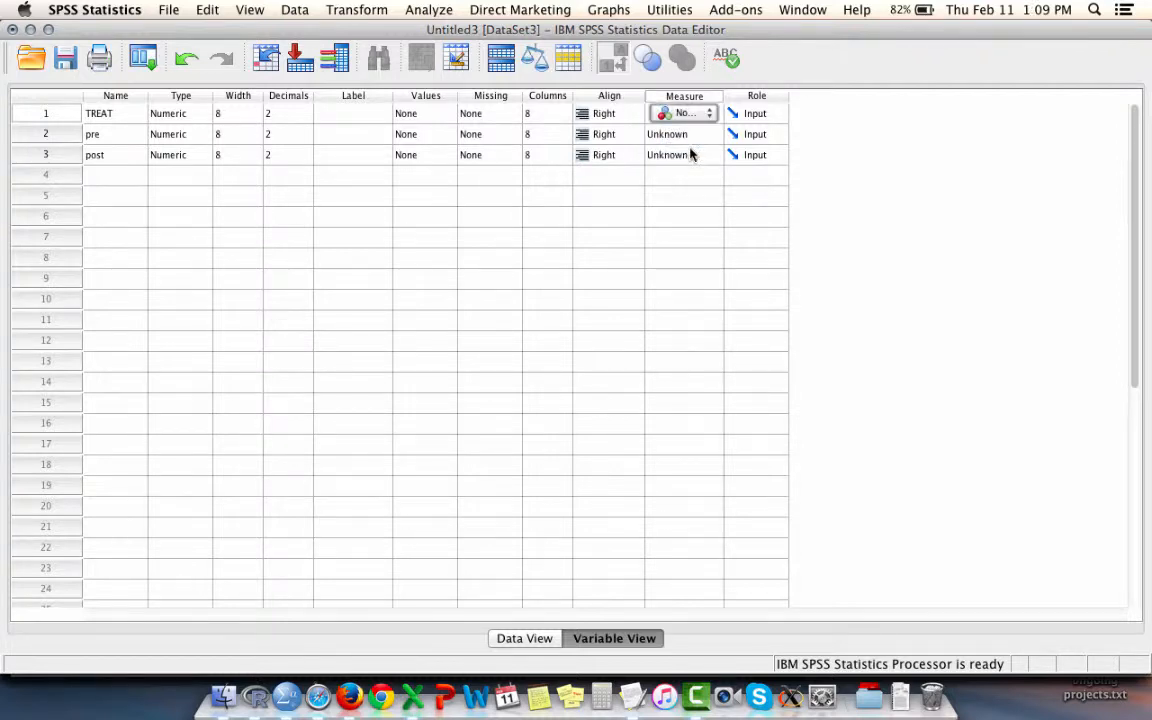
{"action": "left_click", "coordinate": [686, 134]}
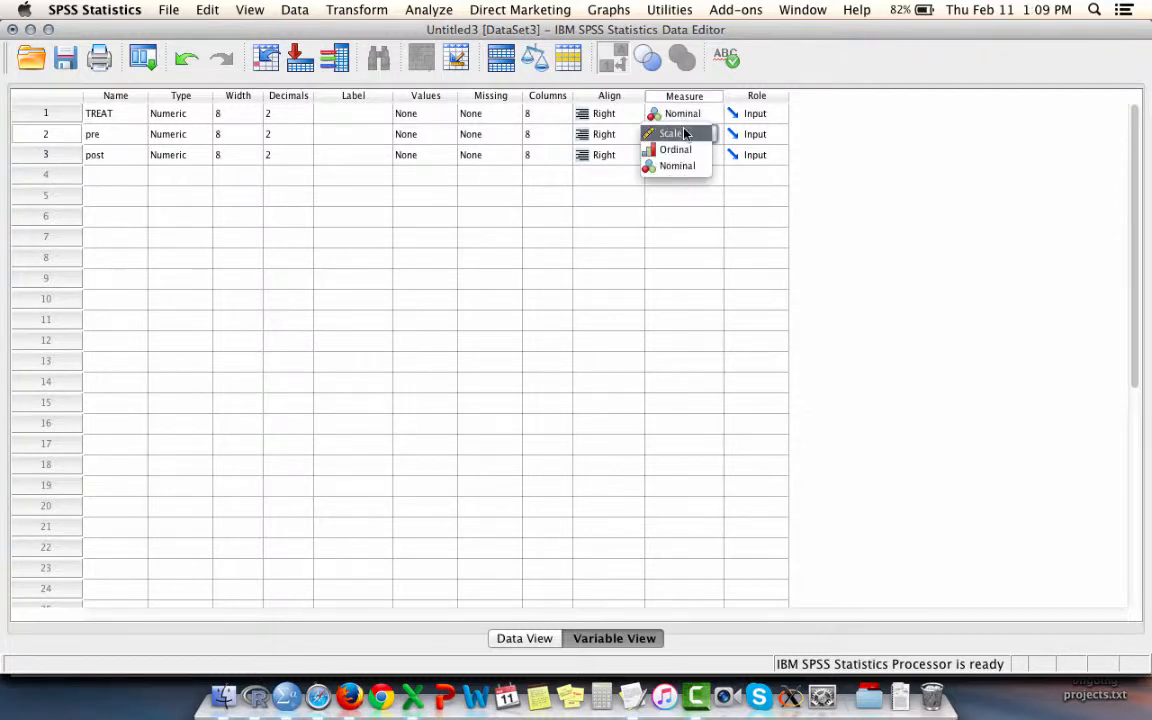
{"action": "left_click", "coordinate": [683, 134]}
{"action": "left_click", "coordinate": [684, 158]}
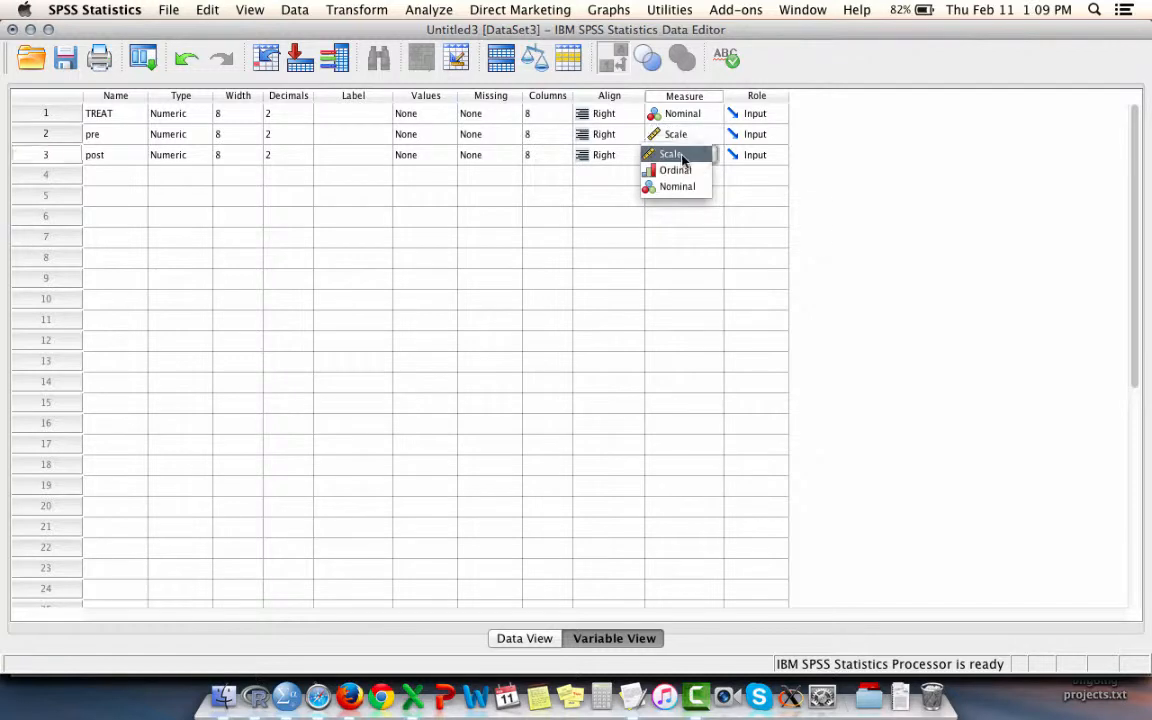
{"action": "left_click", "coordinate": [682, 156]}
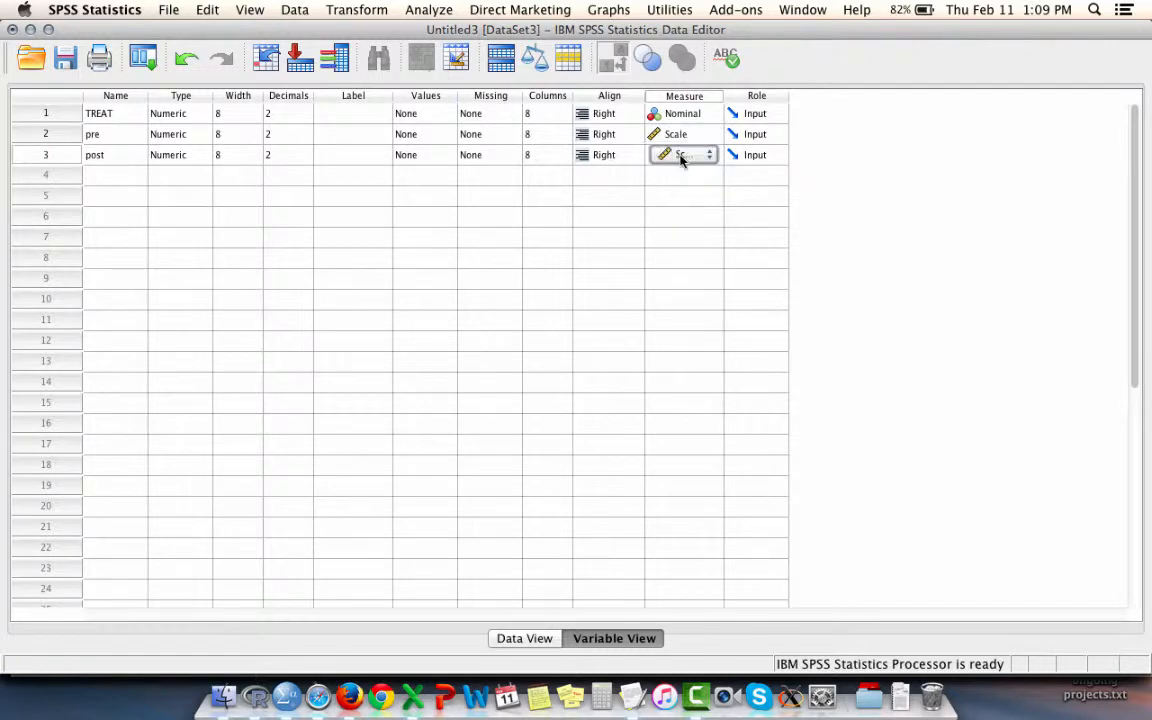
{"action": "left_click", "coordinate": [530, 640]}
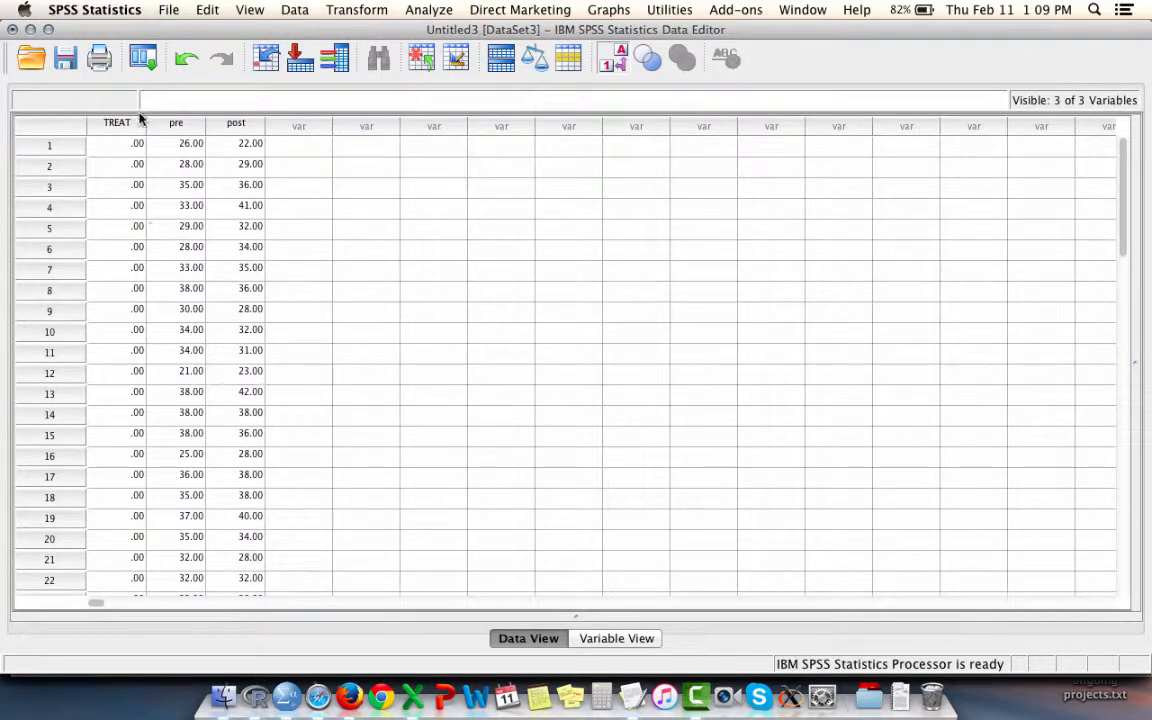
Open the value labels of the TREAT variable and add the label Control for value 0
{"action": "left_click", "coordinate": [632, 639]}
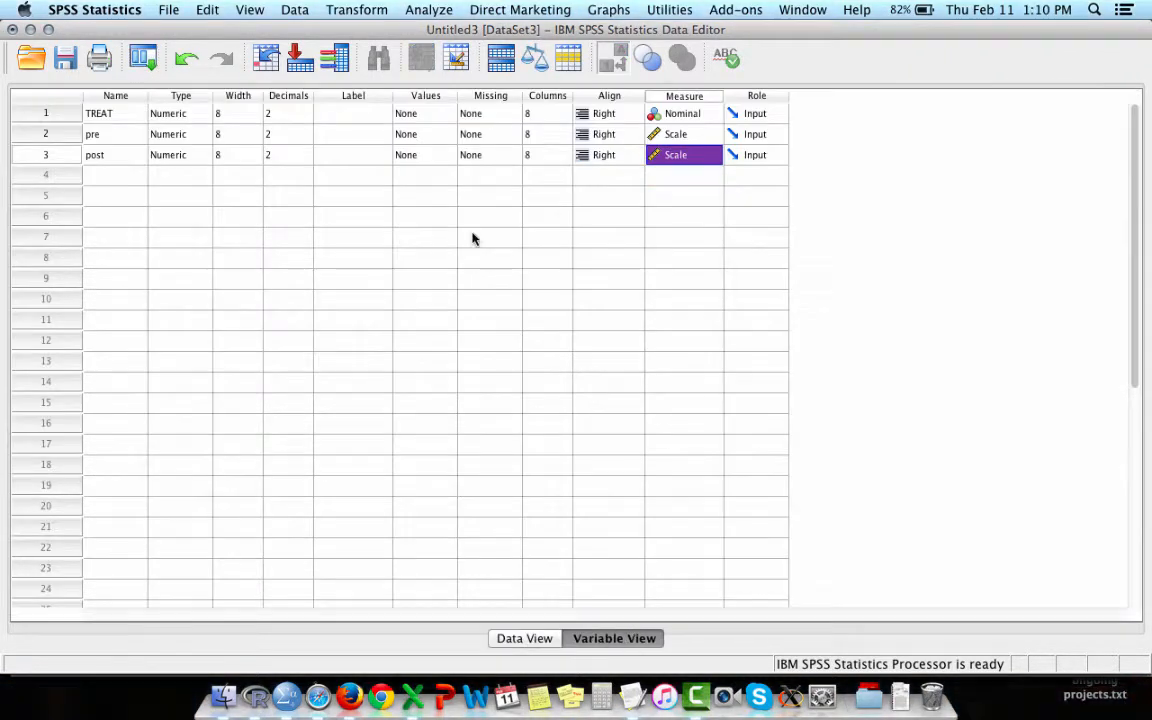
{"action": "left_click", "coordinate": [410, 117]}
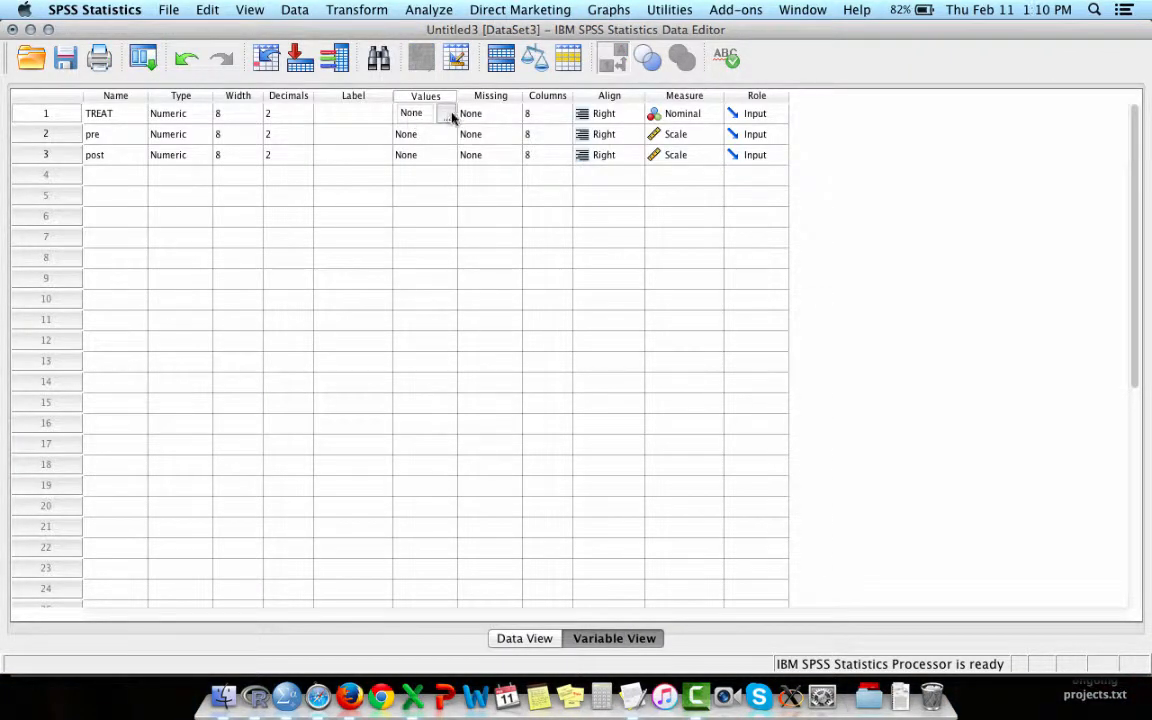
{"action": "left_click", "coordinate": [450, 117]}
{"action": "type", "text": "0"}
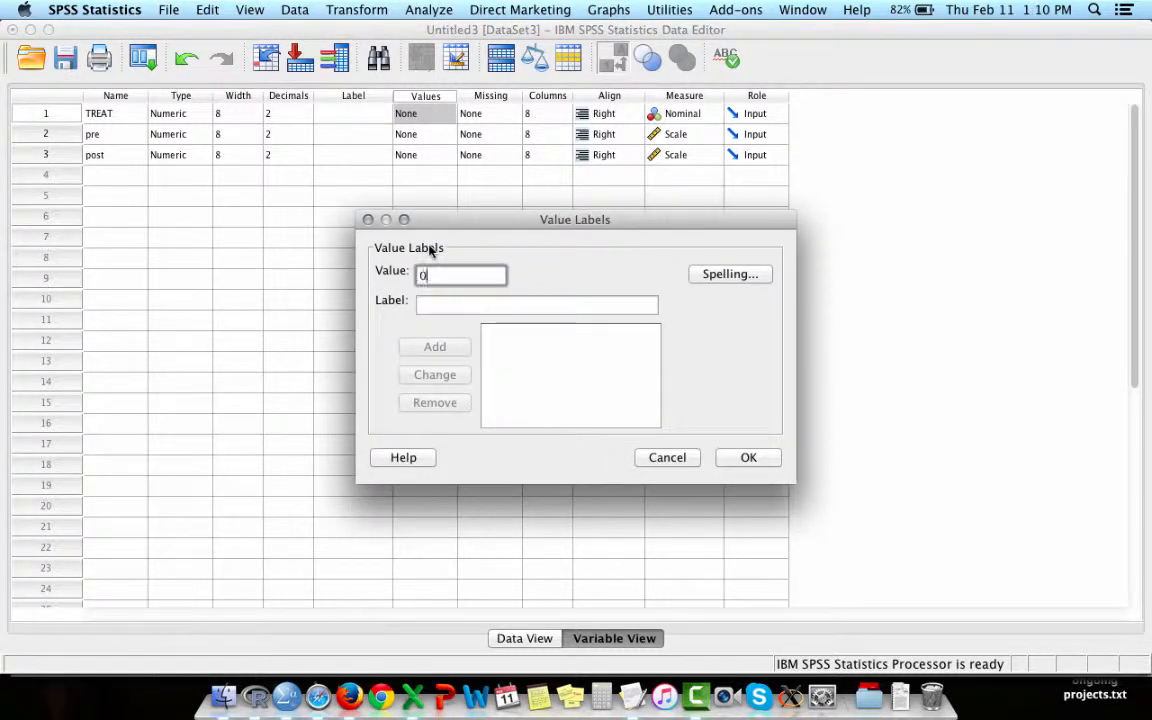
{"action": "left_click", "coordinate": [429, 308]}
{"action": "type", "text": "Con"}
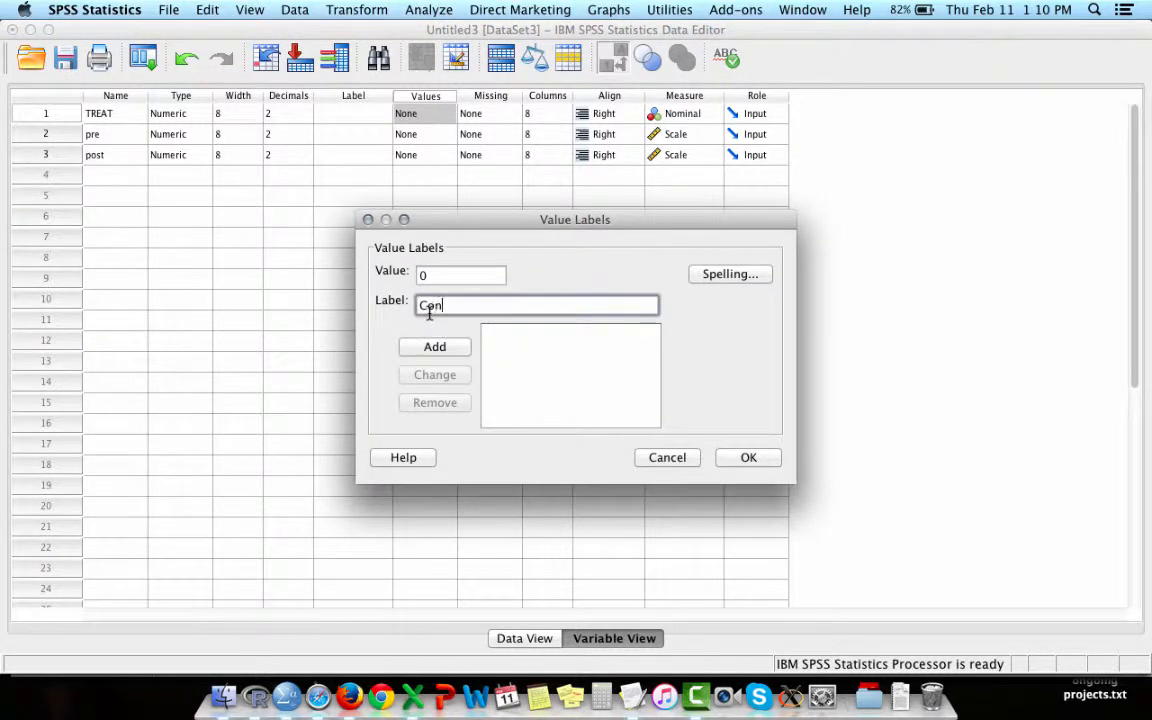
{"action": "type", "text": "trol"}
{"action": "left_click", "coordinate": [436, 350]}
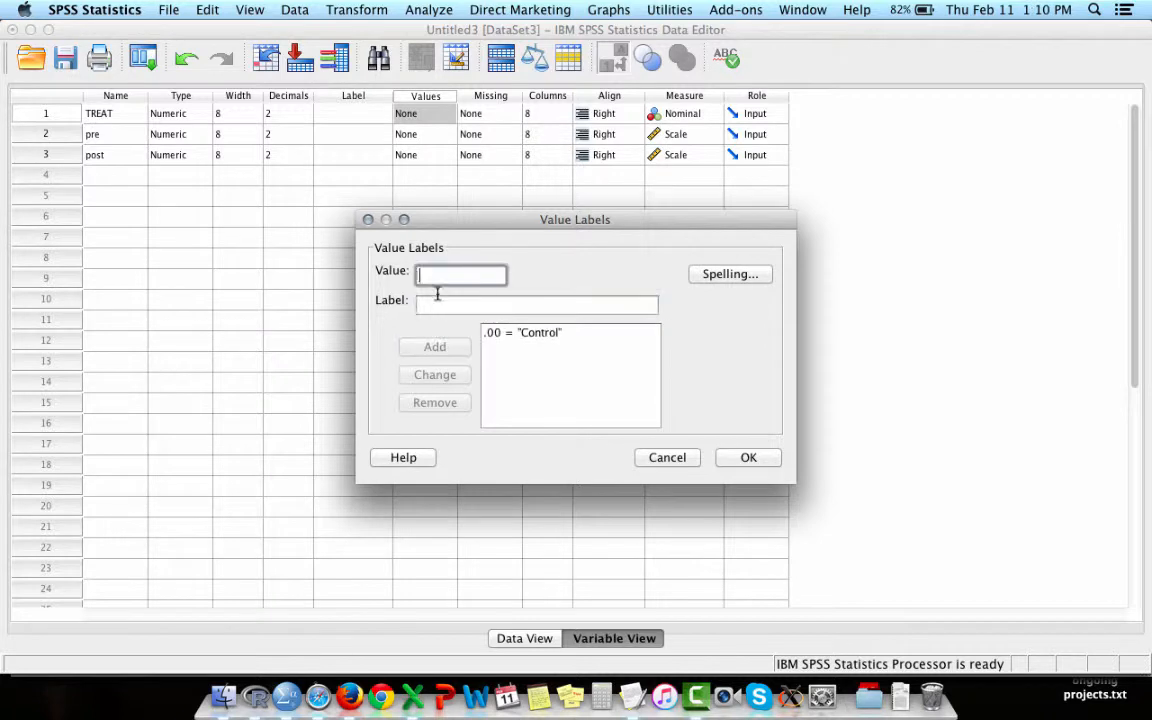
Add the label Treatment for value 1 and apply the value labels to TREAT
{"action": "type", "text": "1"}
{"action": "left_click", "coordinate": [432, 307]}
{"action": "type", "text": "T"}
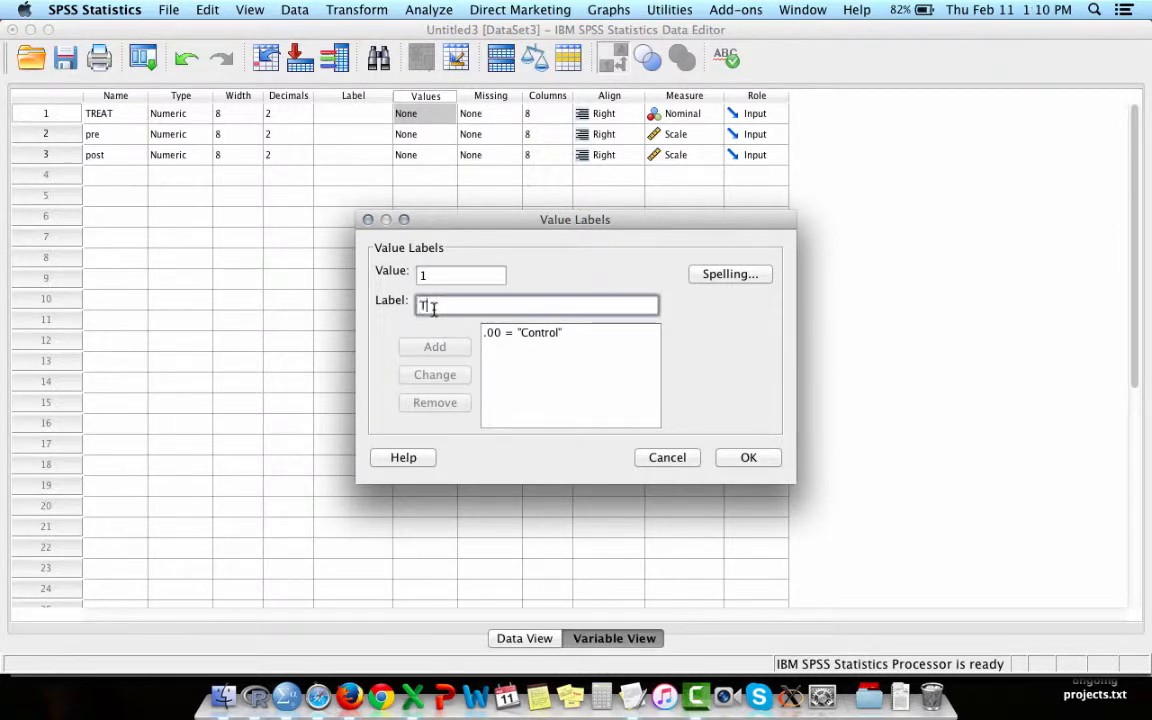
{"action": "type", "text": "reatment"}
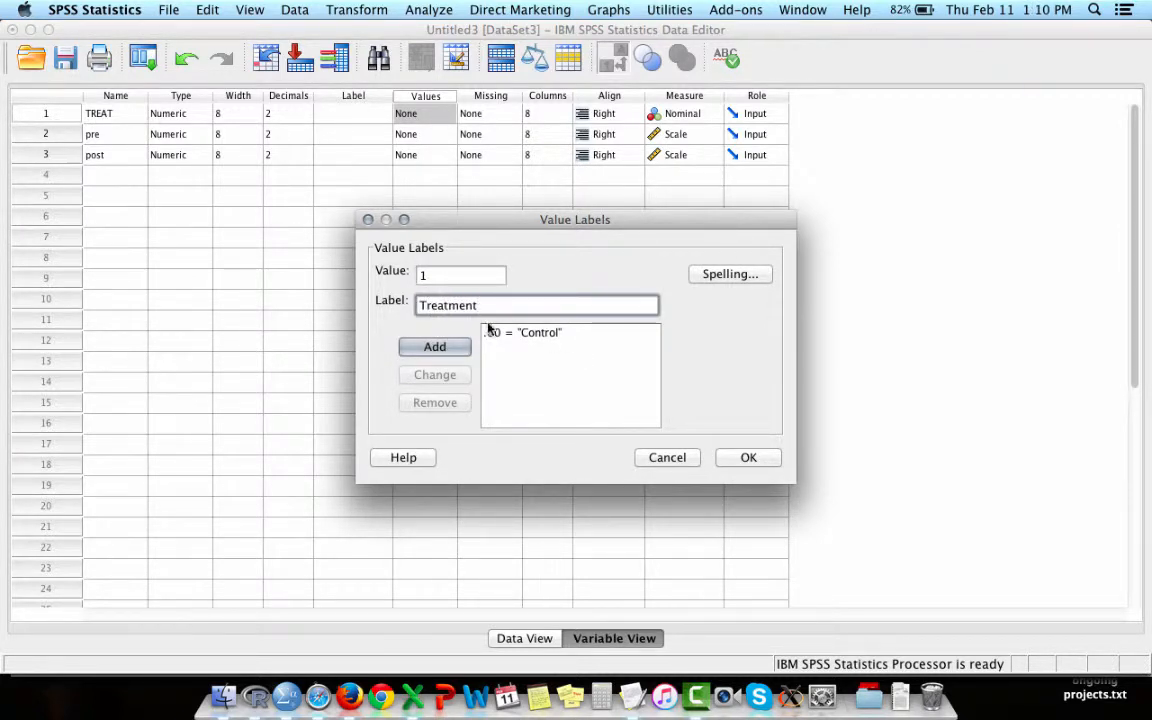
{"action": "left_click", "coordinate": [451, 347]}
{"action": "left_click", "coordinate": [764, 462]}
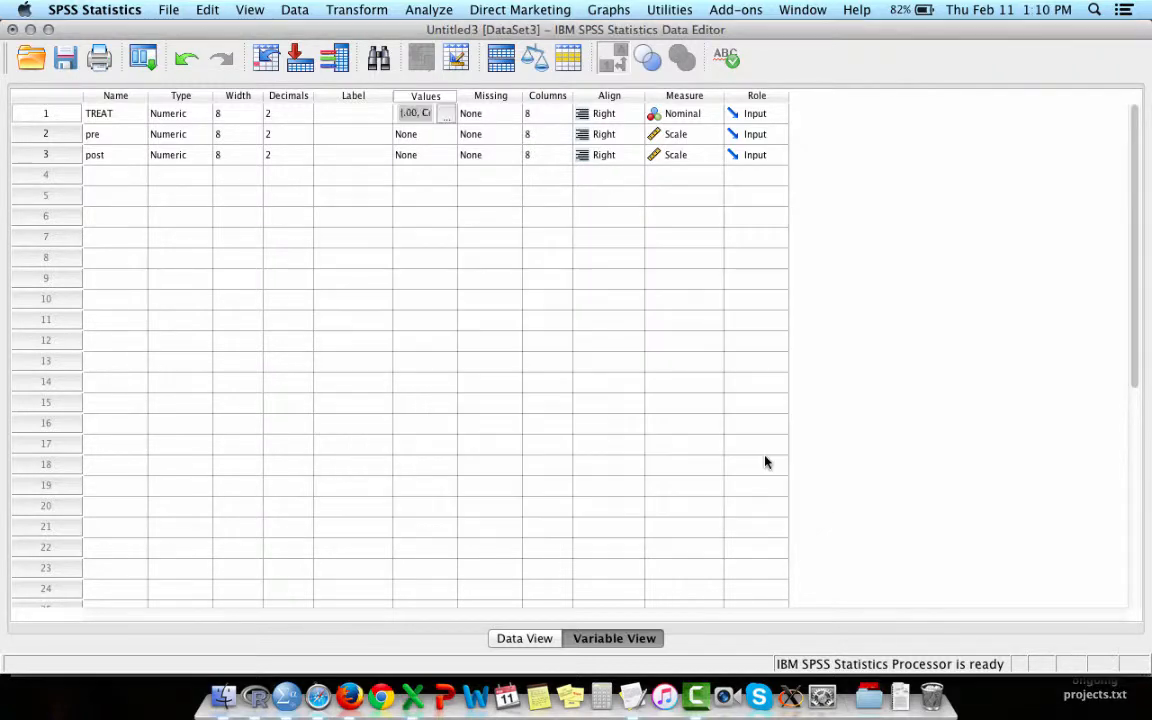
Review the data rows, switching the TREAT column between numeric codes and value labels and leaving the labels shown
{"action": "left_click", "coordinate": [535, 639]}
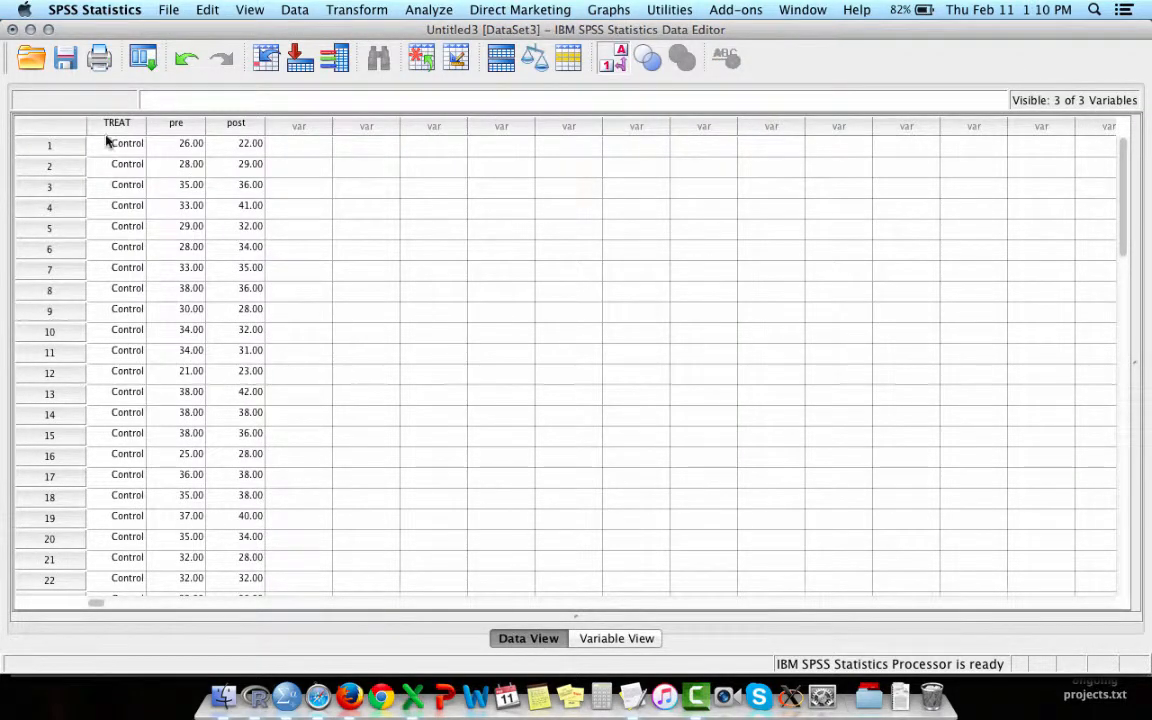
{"action": "scroll", "coordinate": [153, 492], "scroll_direction": "down", "scroll_amount": 10}
{"action": "scroll", "coordinate": [153, 492], "scroll_direction": "up", "scroll_amount": 10}
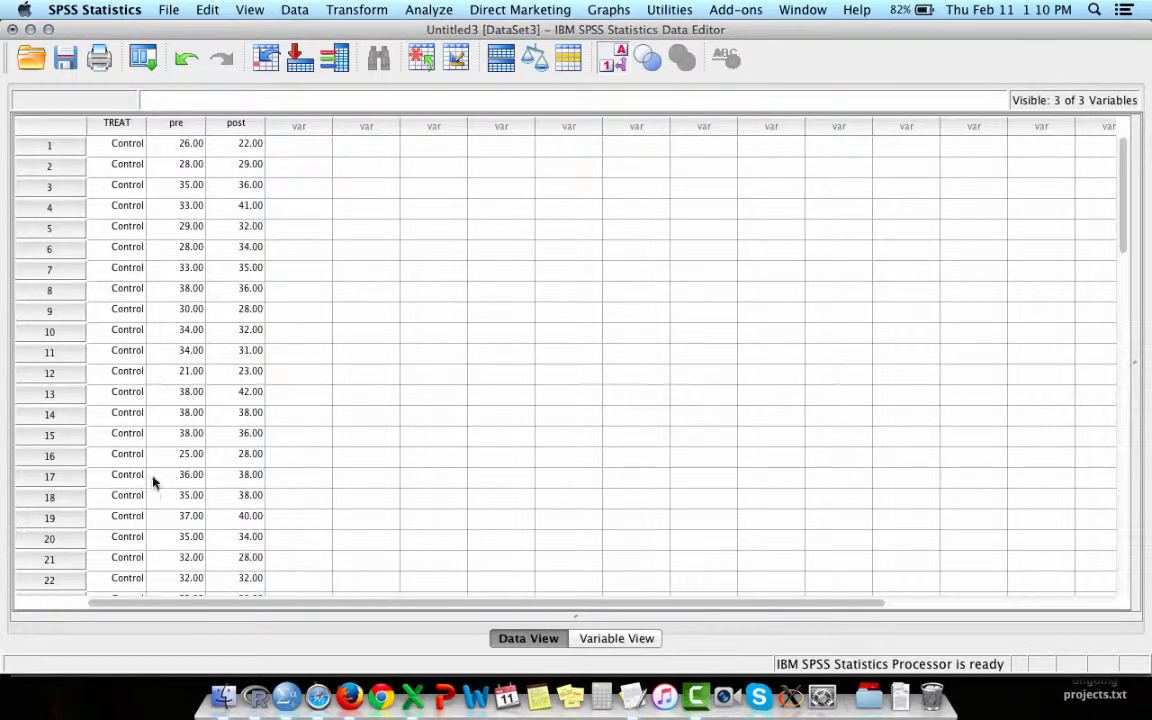
{"action": "left_click", "coordinate": [619, 61]}
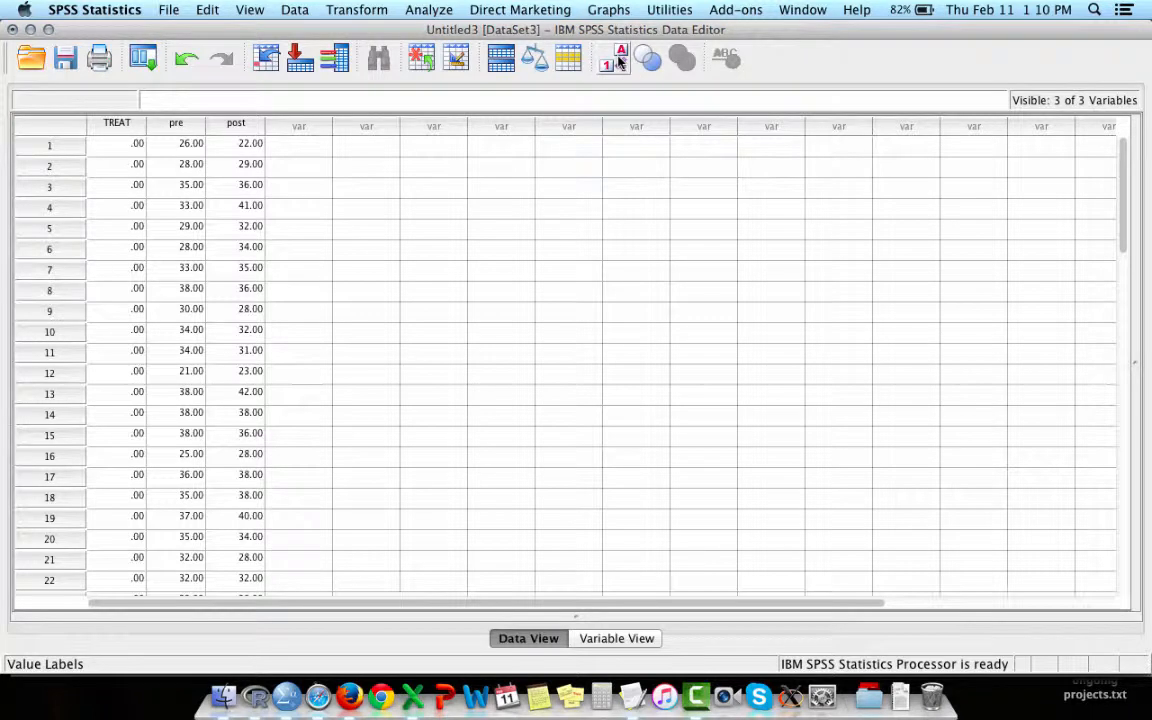
{"action": "left_click", "coordinate": [619, 61]}
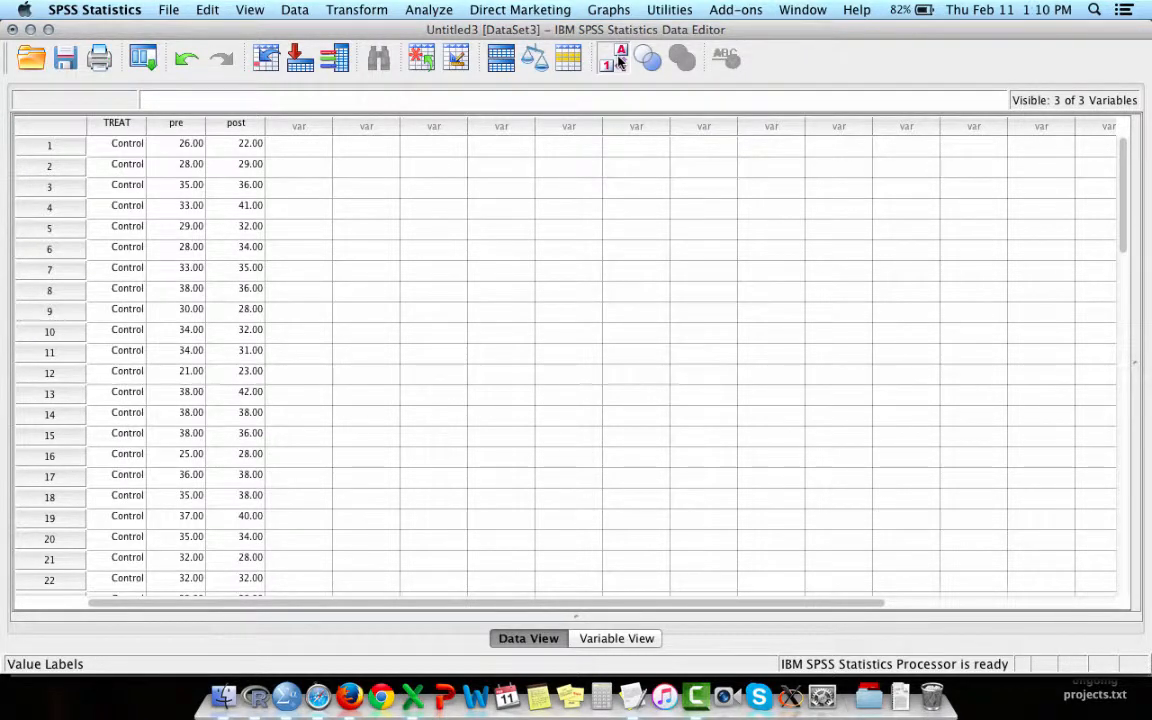
{"action": "left_click", "coordinate": [619, 61]}
{"action": "left_click", "coordinate": [619, 61]}
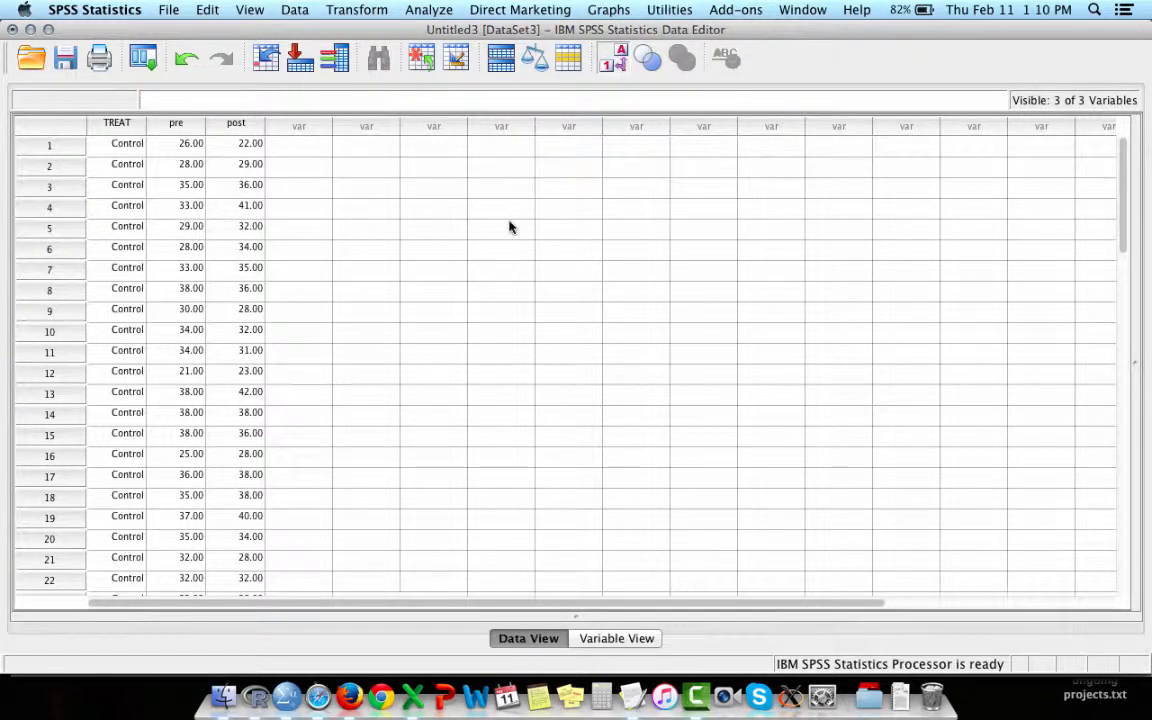